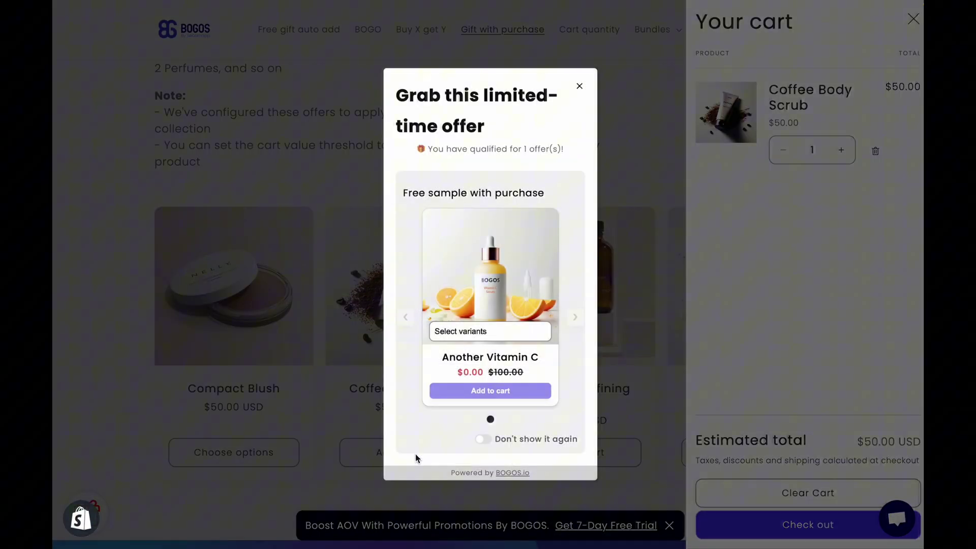
Step: Add the free Another Vitamin C sample in its Dry variant to the cart
left_click(491, 339)
left_click(475, 347)
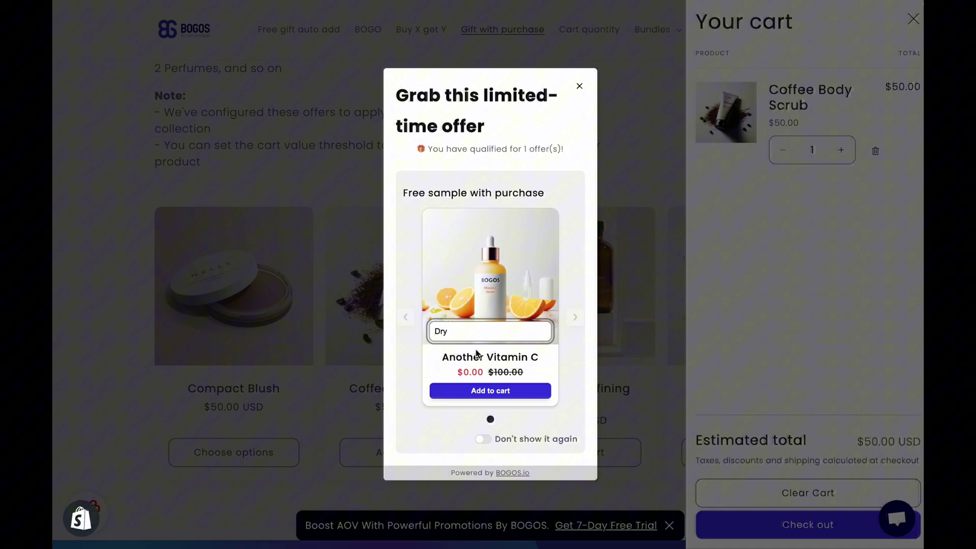
left_click(500, 396)
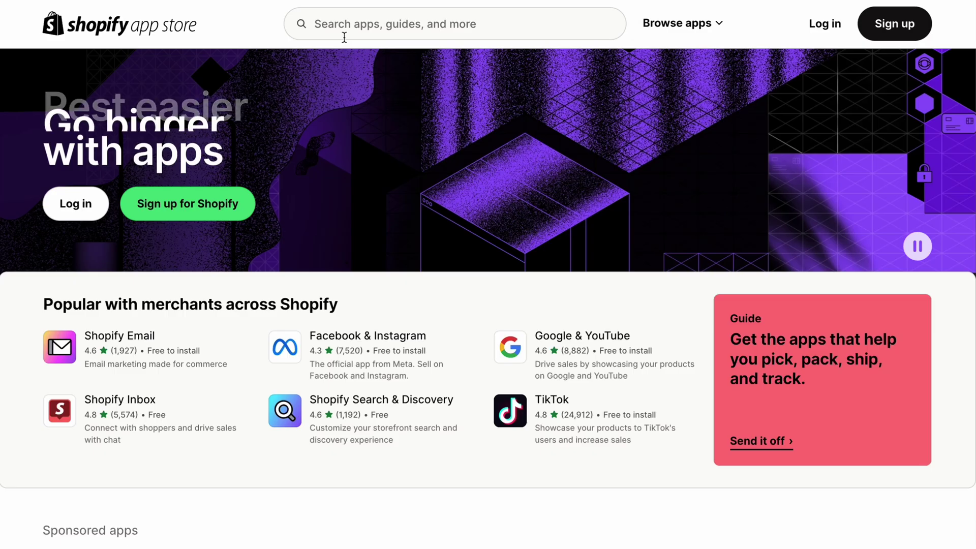
Step: Search the App Store for 'bogos' and view the BOGOS.io Free Gift Buy X Get Y listing
left_click(342, 32)
type("b")
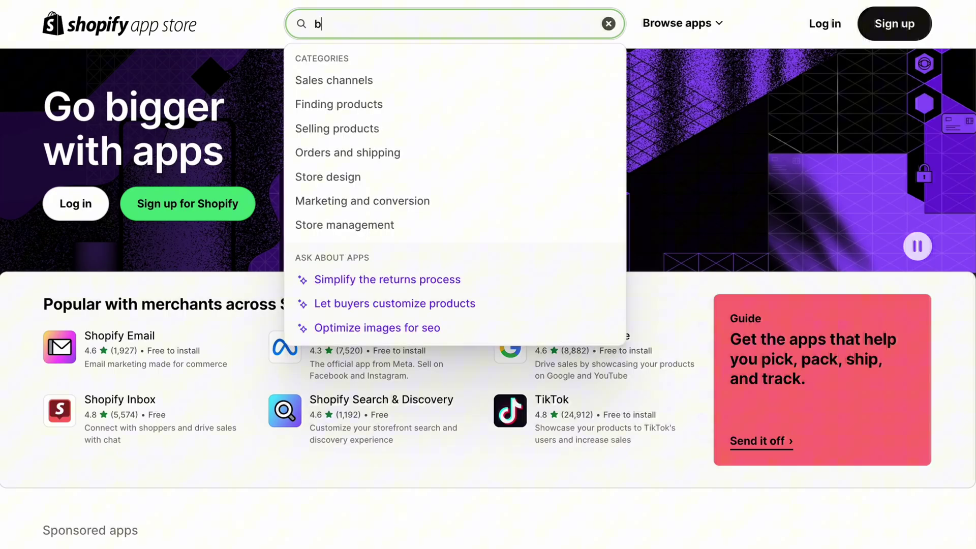
type("ogos")
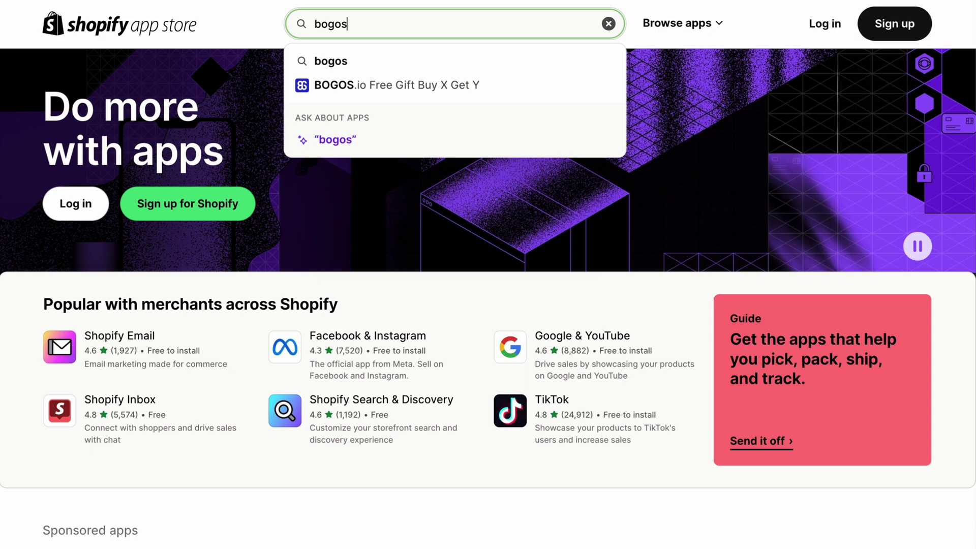
key("Return")
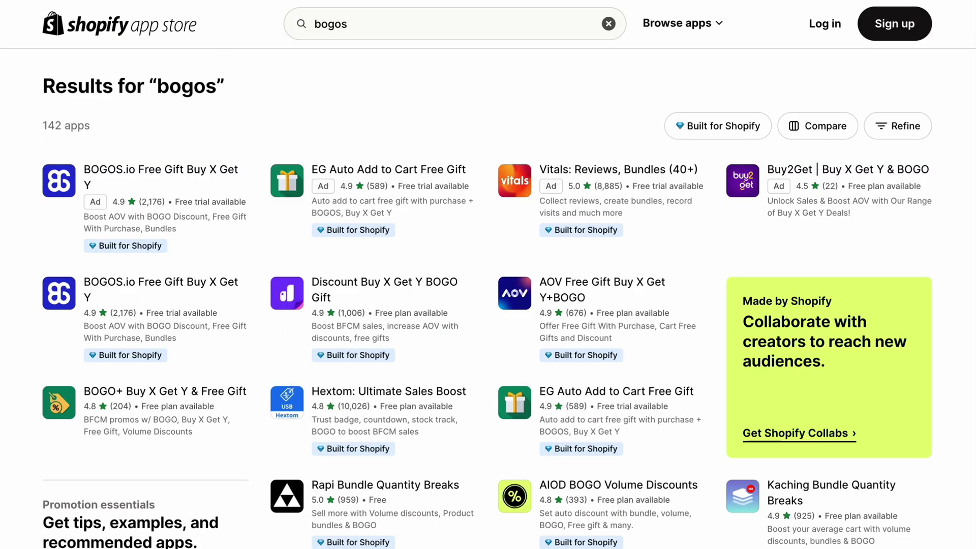
left_click(176, 284)
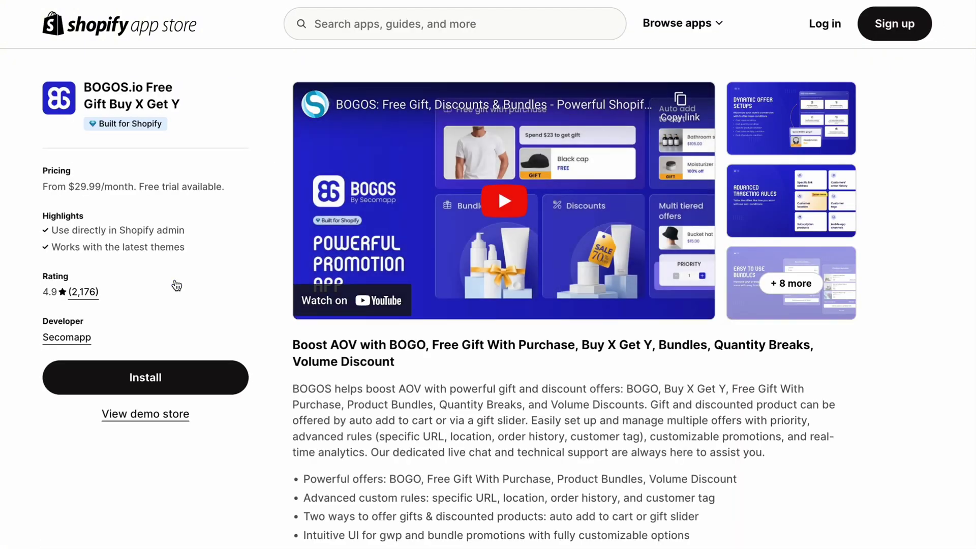
scroll(176, 285, "down", 4)
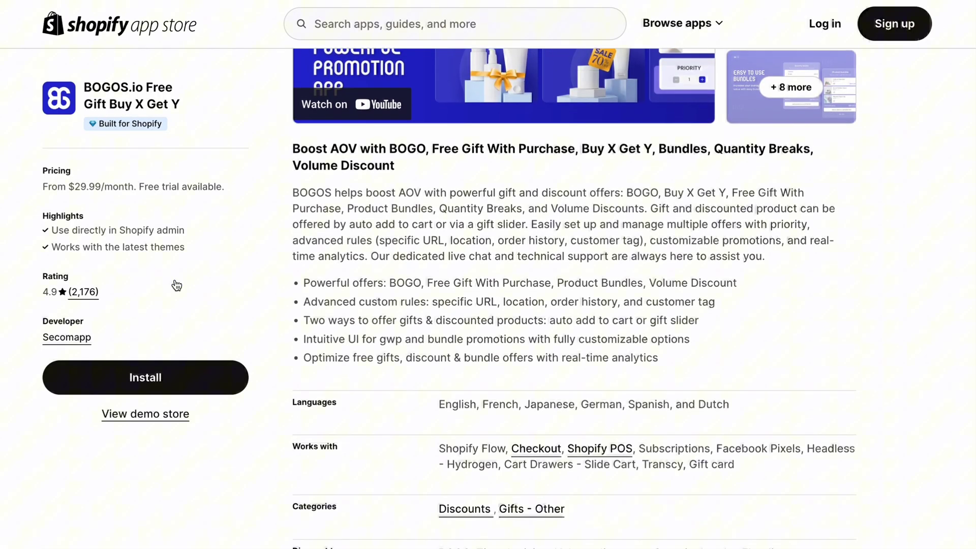
scroll(177, 285, "down", 5)
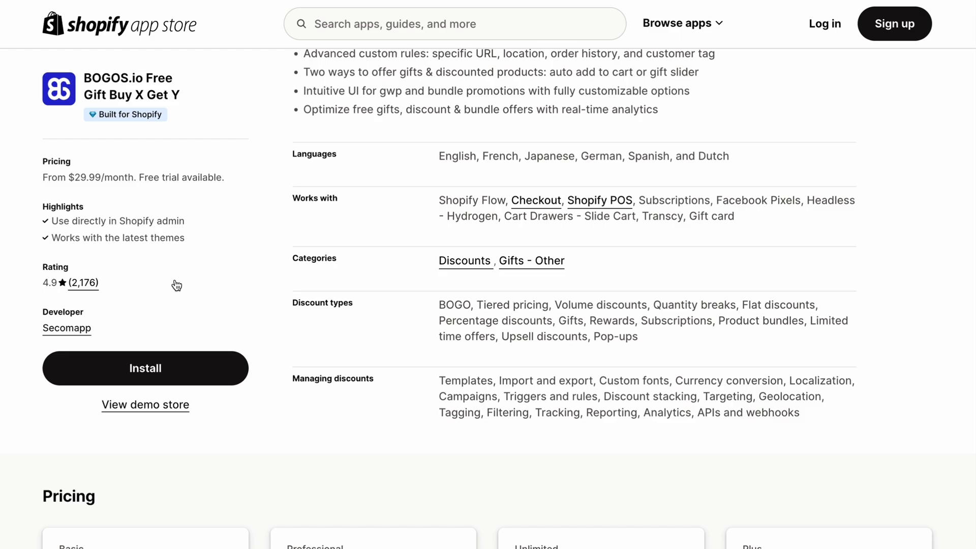
scroll(176, 284, "down", 1)
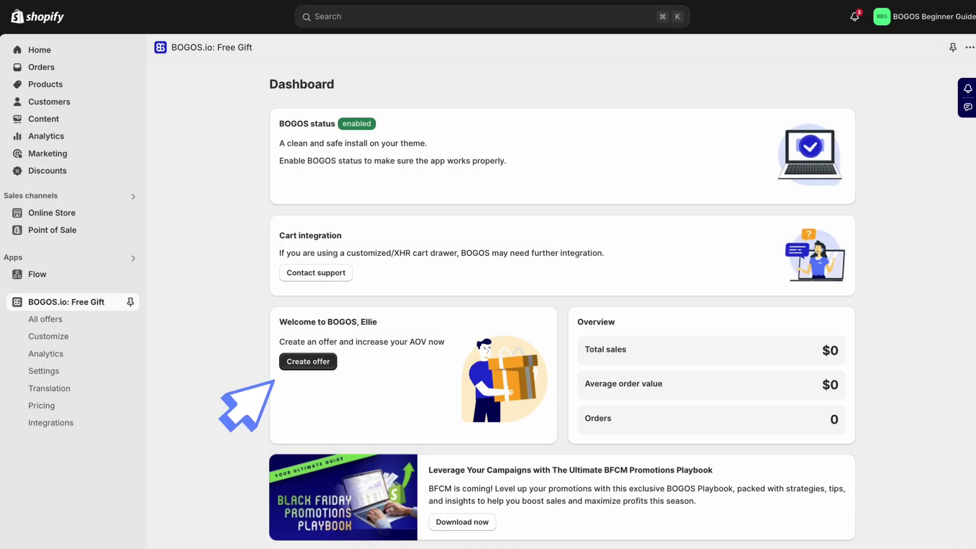
Step: Start a new offer from the BOGOS dashboard using the Gift offer type
left_click(295, 361)
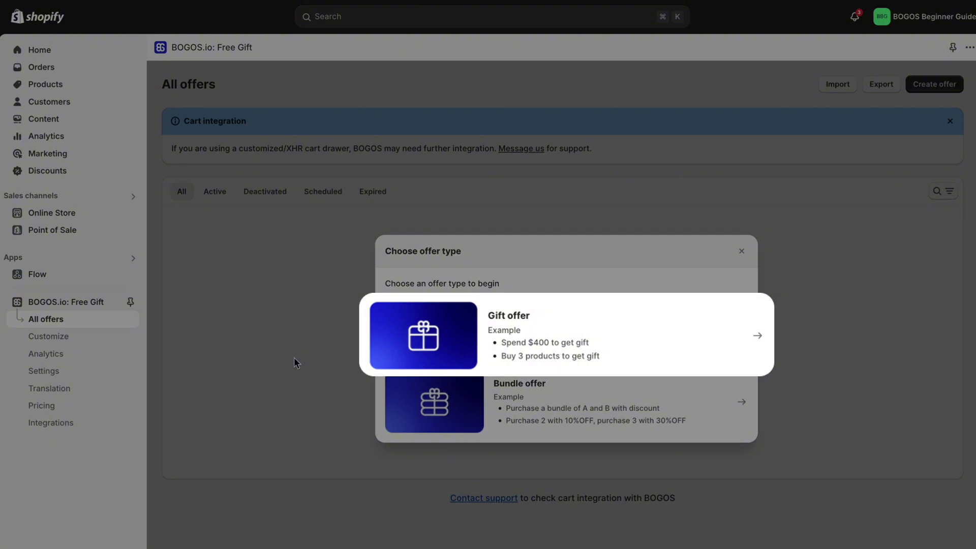
left_click(516, 319)
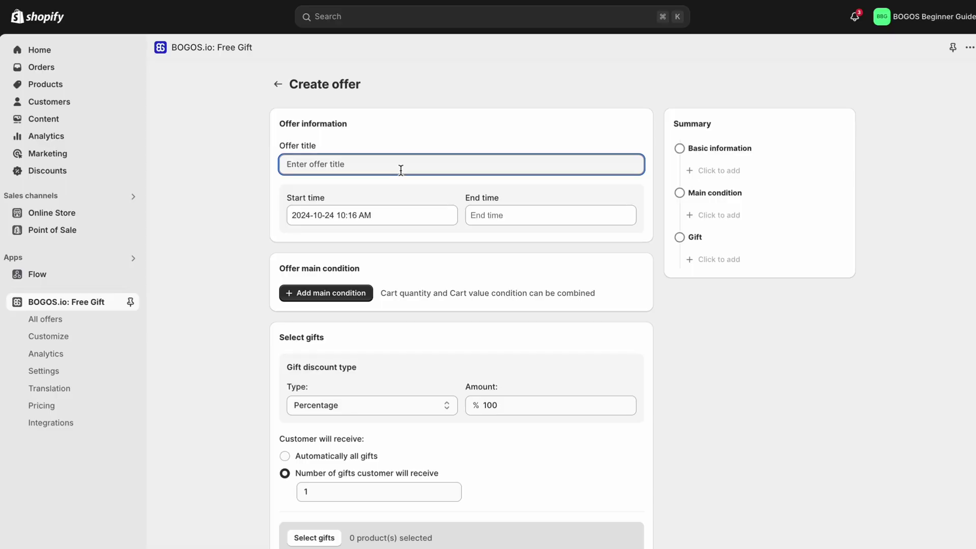
Step: Title the offer 'Free gift with purchase' and keep today's start time
type("Free gift with pur")
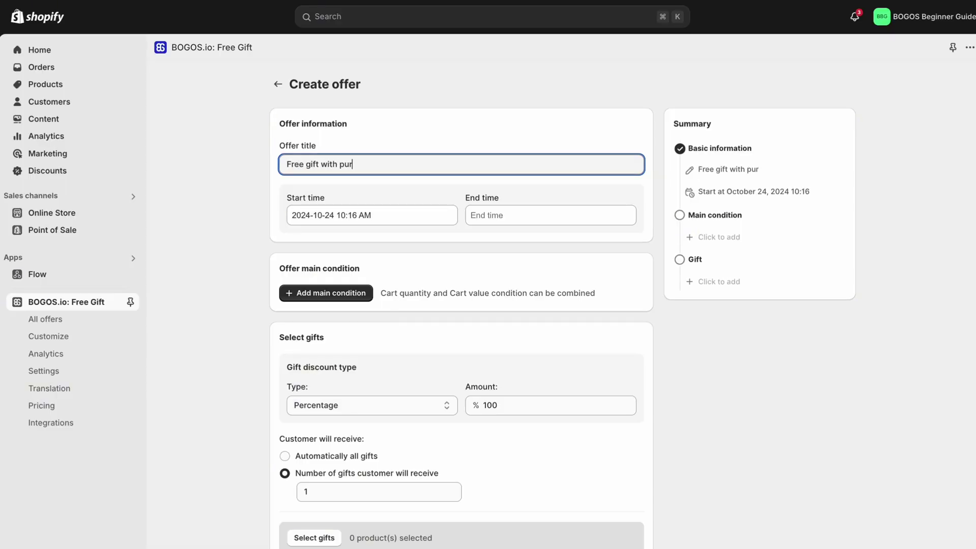
type("chase")
left_click(386, 215)
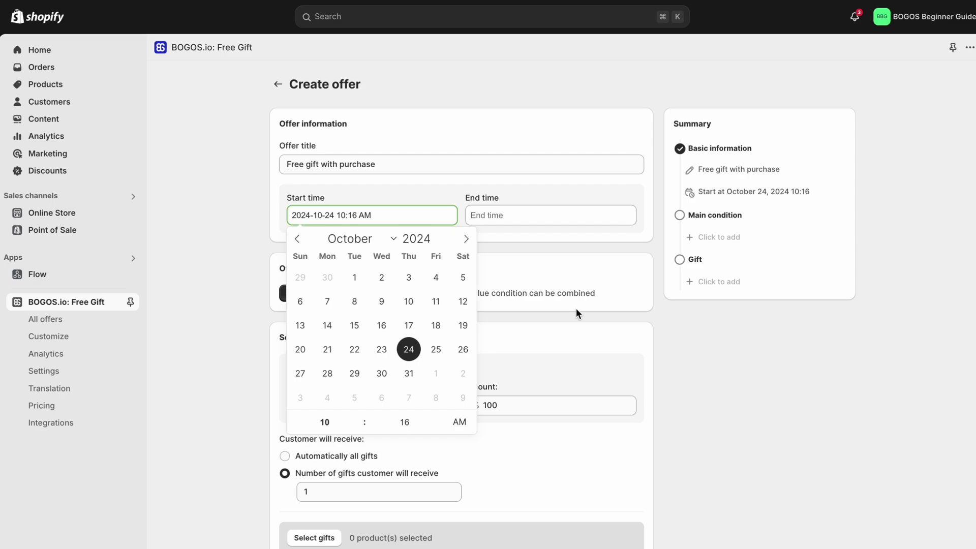
left_click(687, 338)
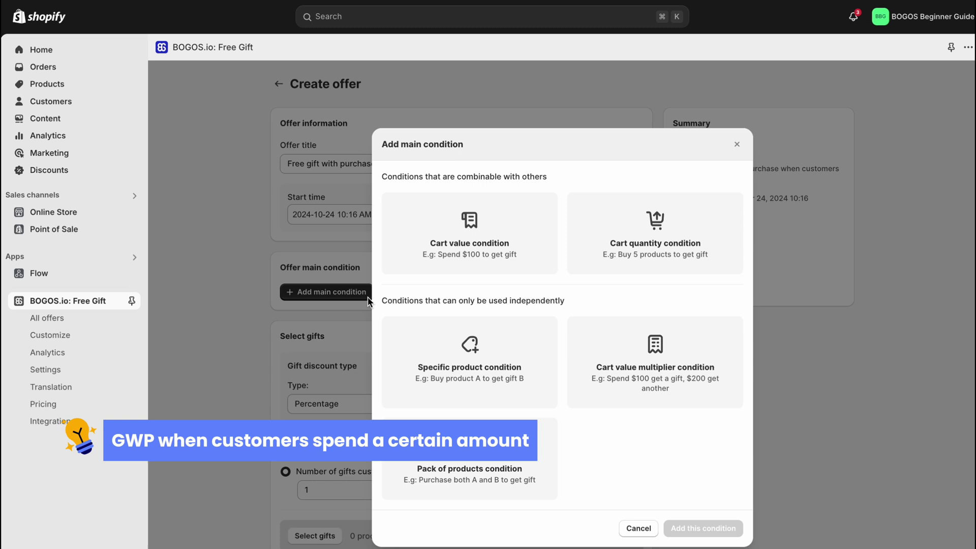
Step: Add a Cart value main condition with a $200 minimum on any products
left_click(434, 270)
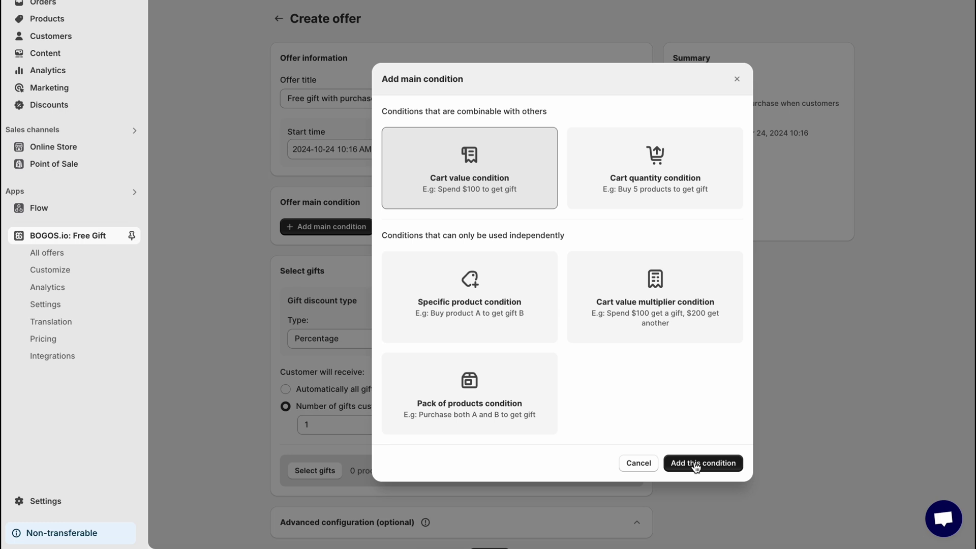
left_click(695, 464)
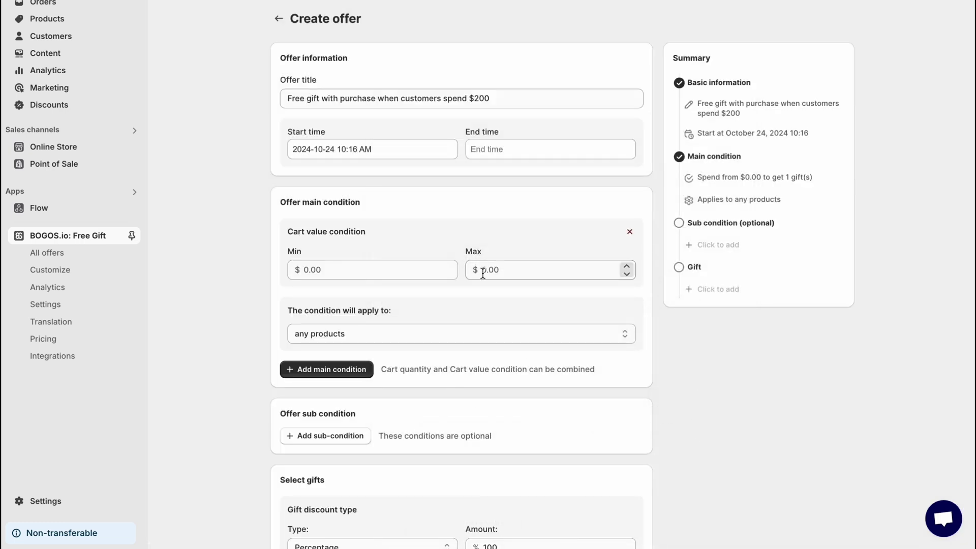
left_click(417, 268)
left_click(522, 273)
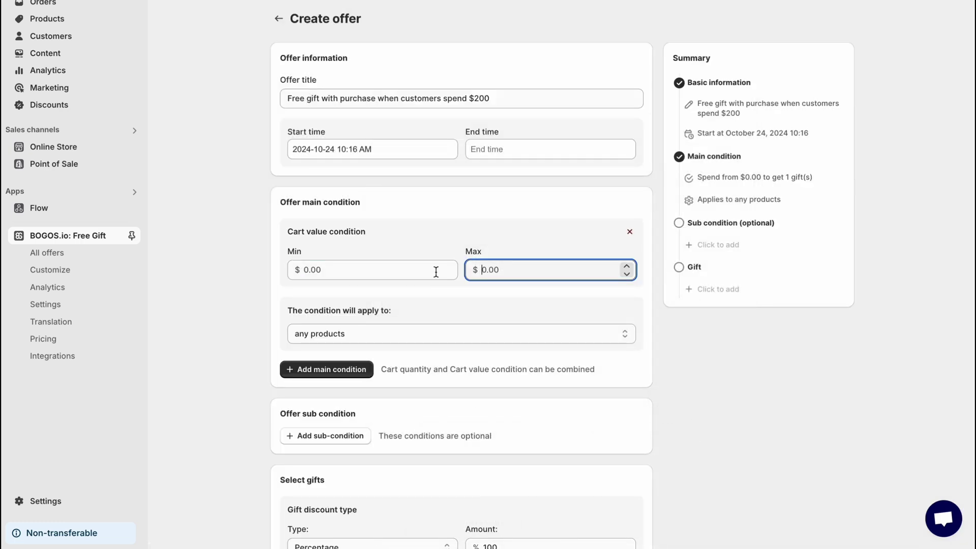
left_click(392, 270)
type("200")
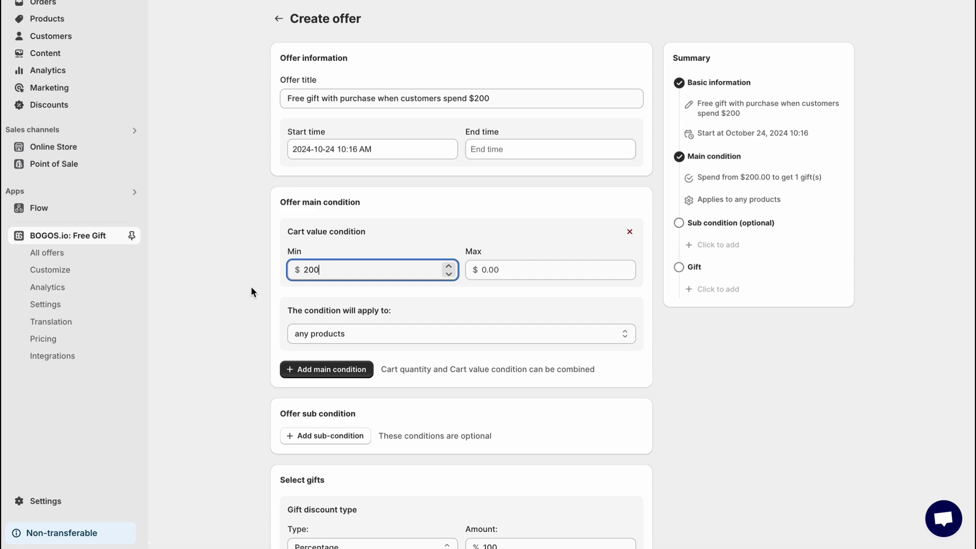
scroll(251, 292, "down", 1)
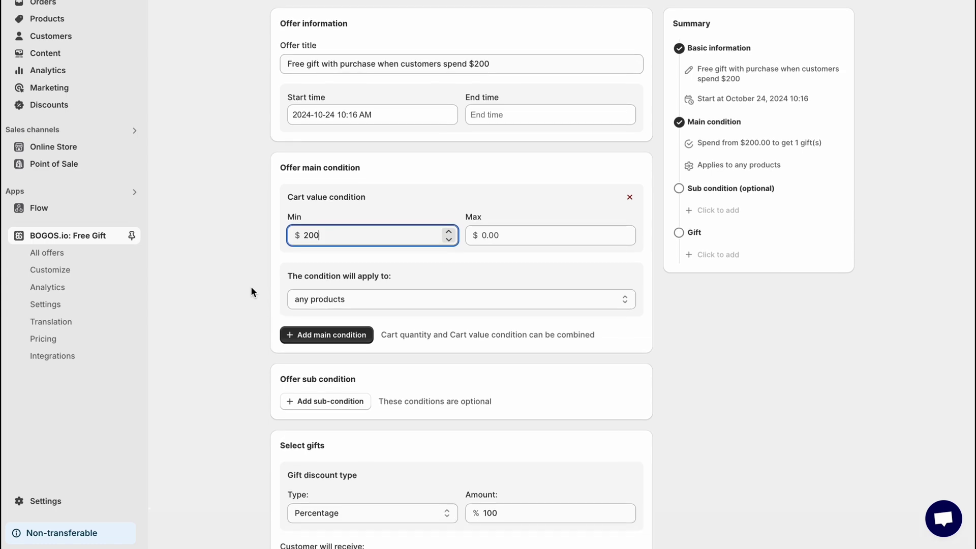
key("BackSpace")
key("BackSpace")
key("BackSpace")
type("500")
scroll(462, 254, "down", 1)
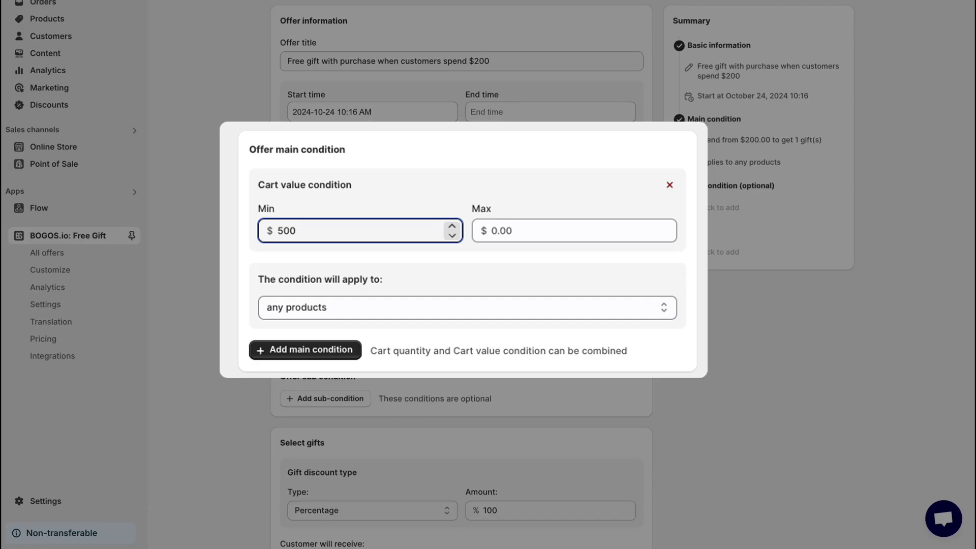
scroll(462, 275, "down", 3)
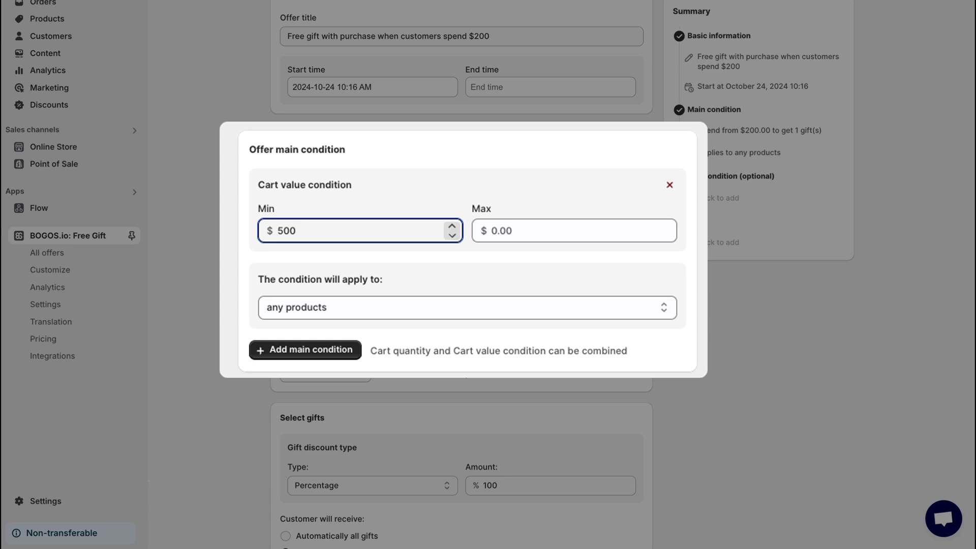
scroll(251, 286, "down", 2)
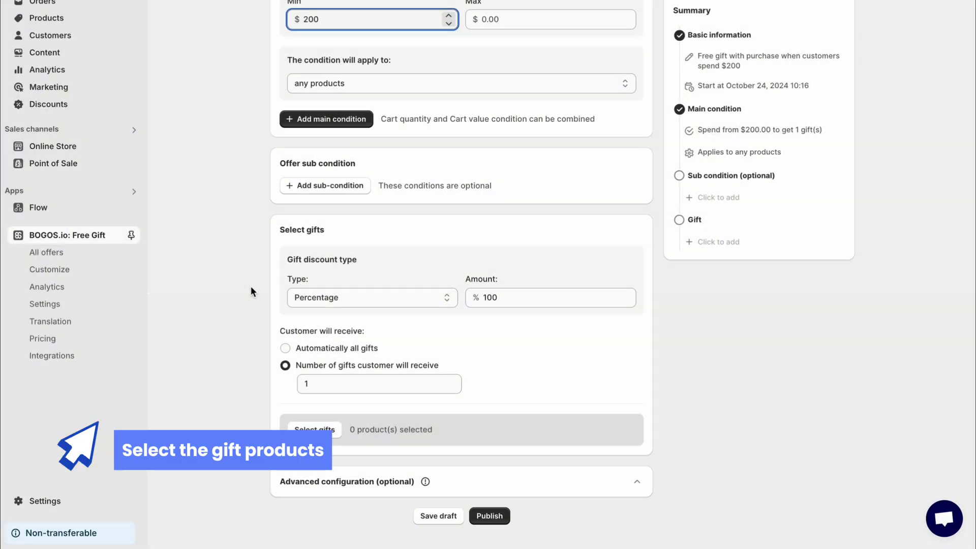
left_click(518, 296)
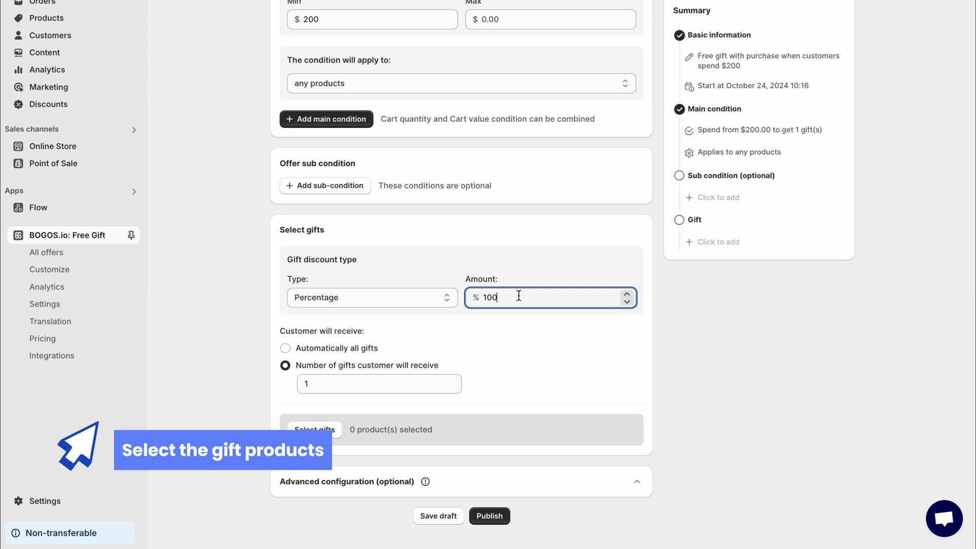
left_click(692, 315)
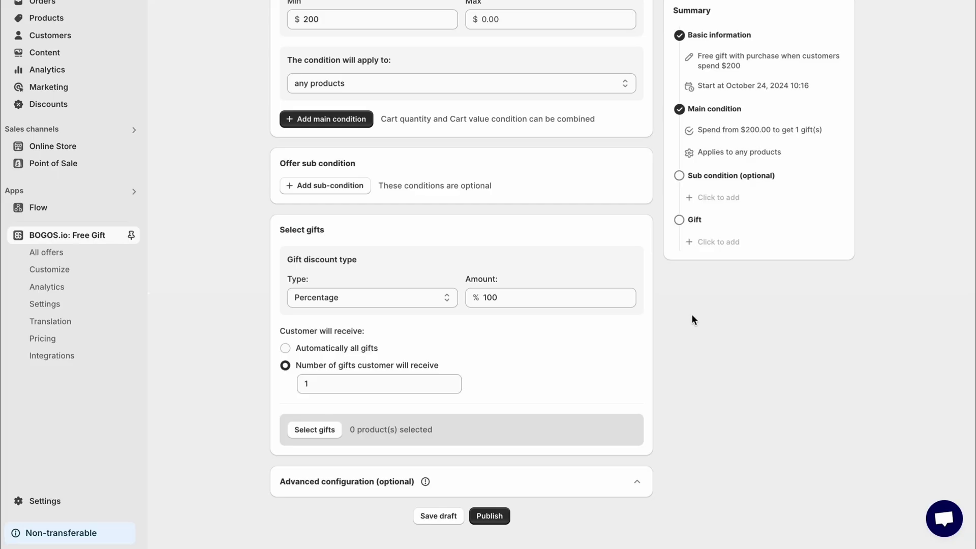
left_click(285, 348)
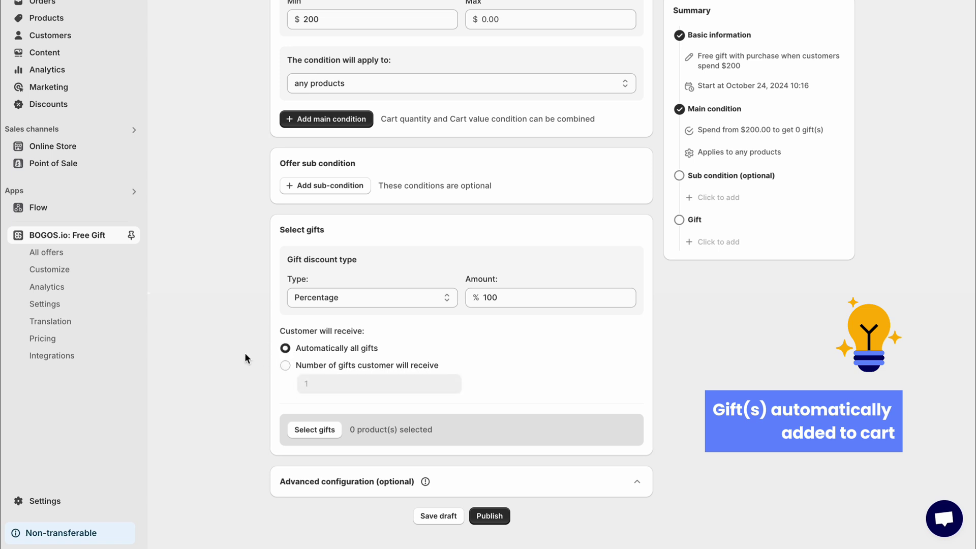
left_click(280, 365)
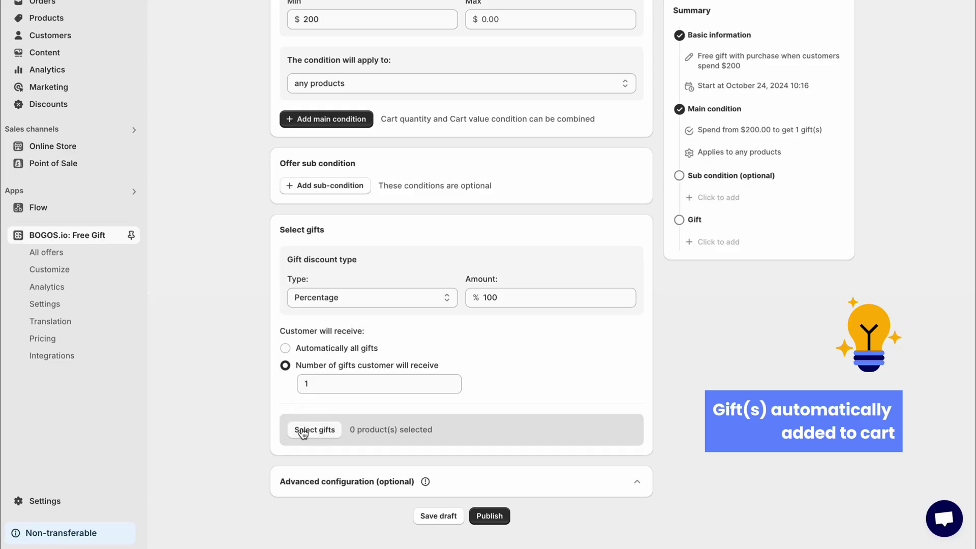
Step: Select The Collection Snowboard: Hydrogen as the first gift
left_click(301, 430)
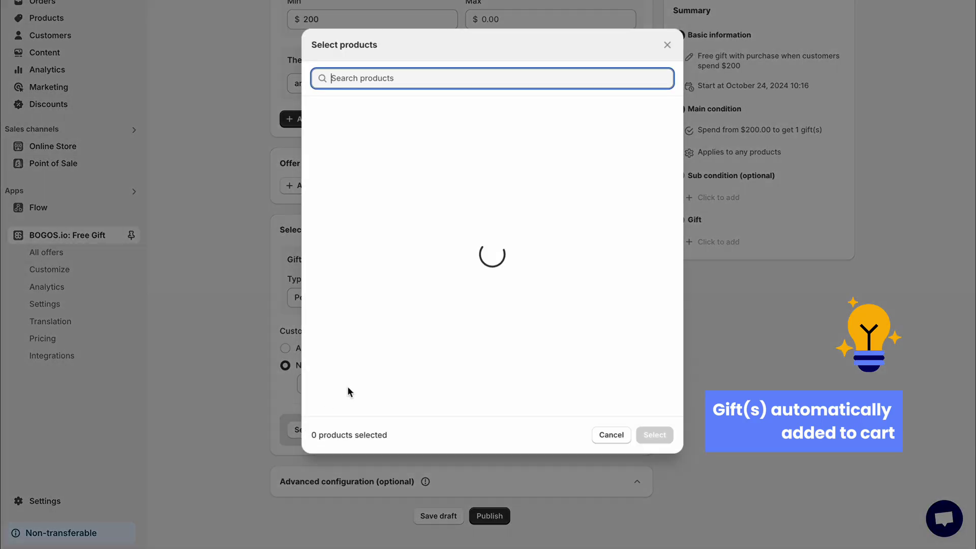
scroll(351, 371, "down", 2)
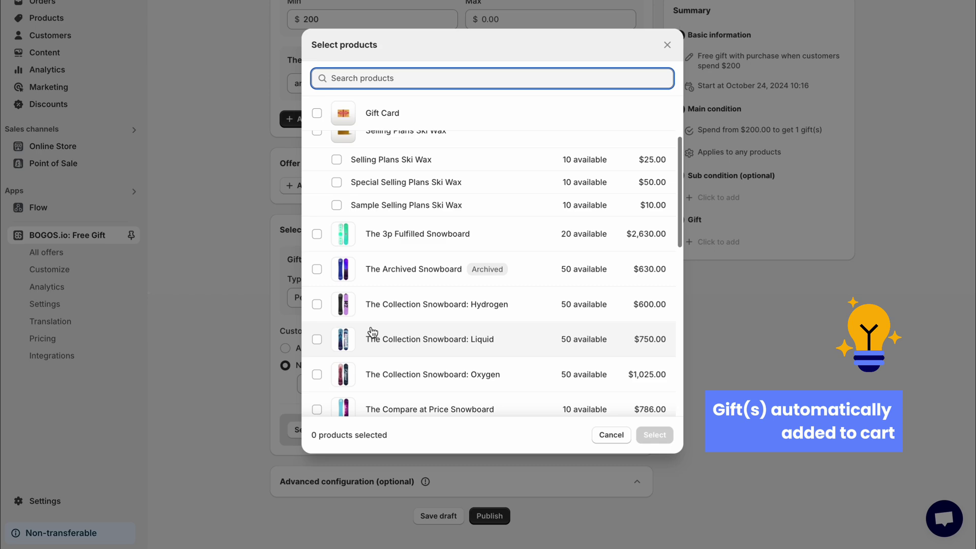
left_click(390, 314)
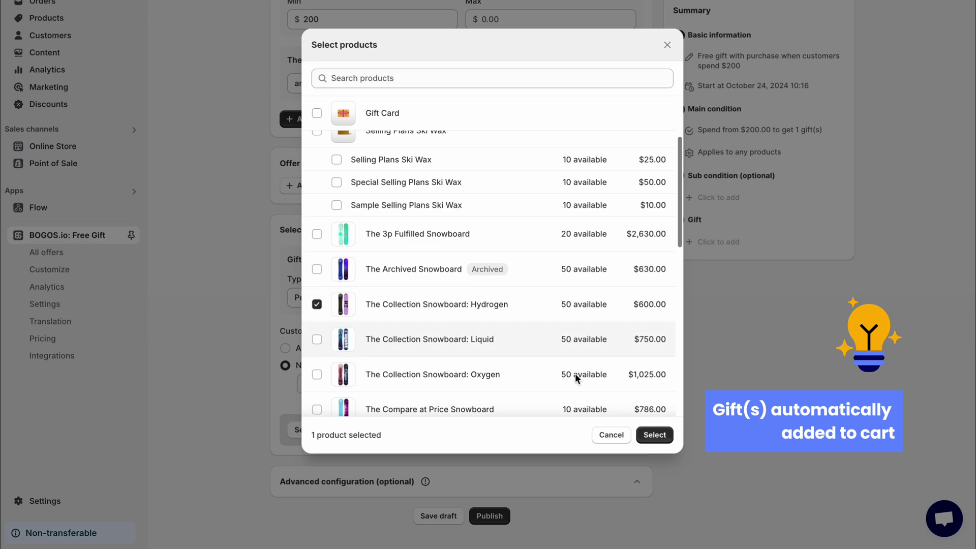
left_click(655, 435)
scroll(685, 417, "down", 1)
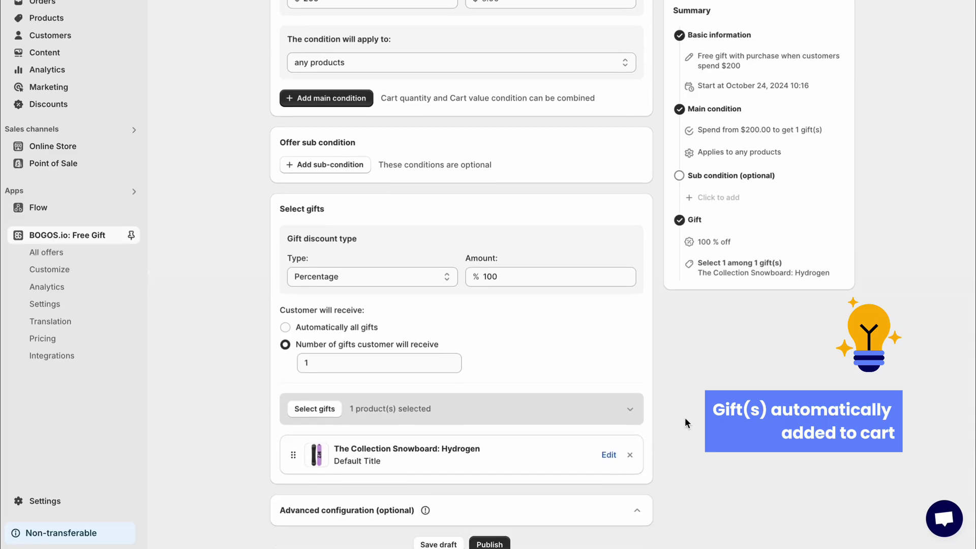
scroll(685, 416, "down", 1)
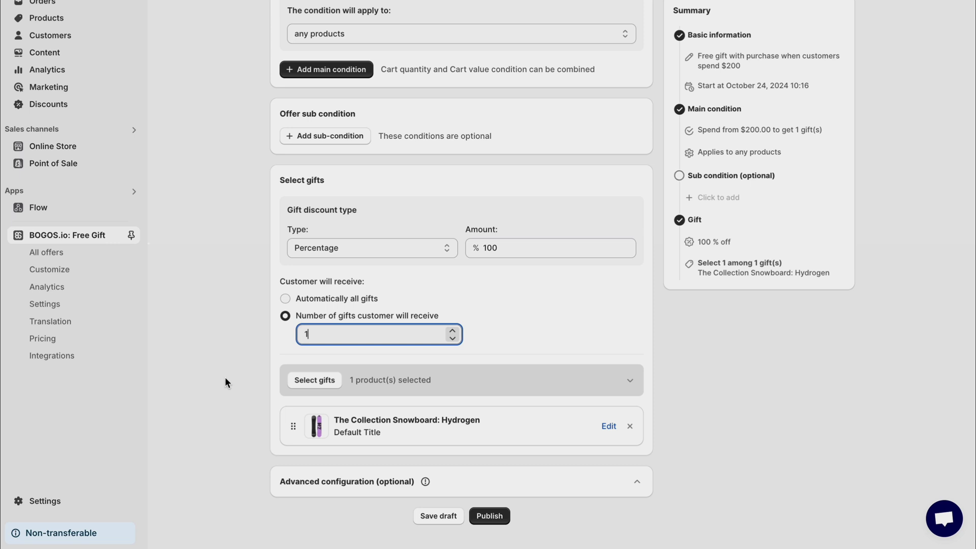
Step: Add the Oxygen snowboard and Selling Plans Ski Wax to the gift list
left_click(305, 382)
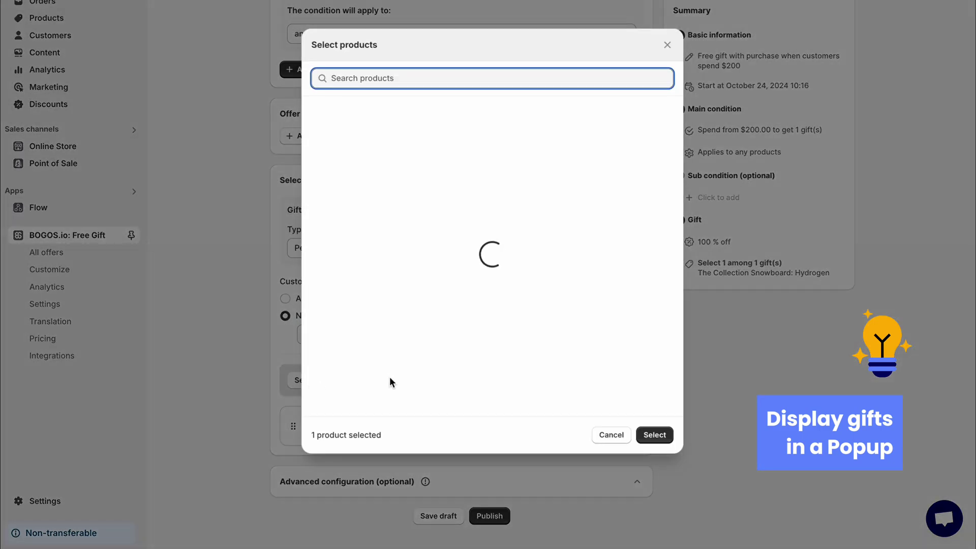
scroll(397, 379, "down", 3)
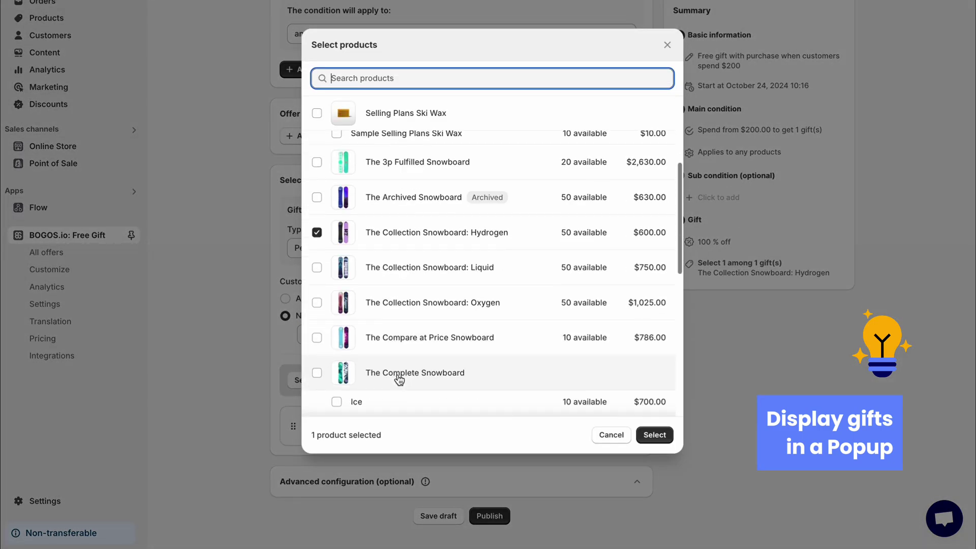
left_click(414, 307)
scroll(414, 307, "up", 4)
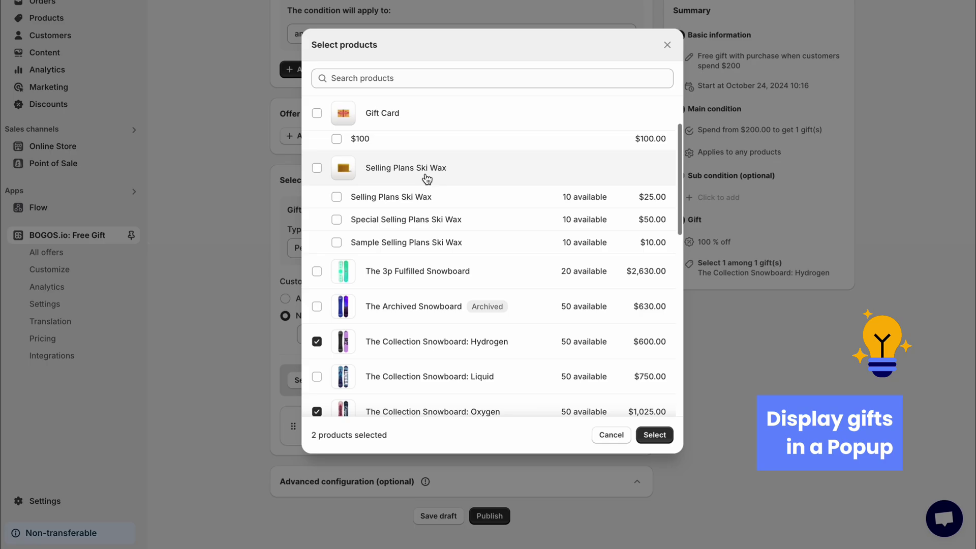
left_click(427, 179)
left_click(654, 435)
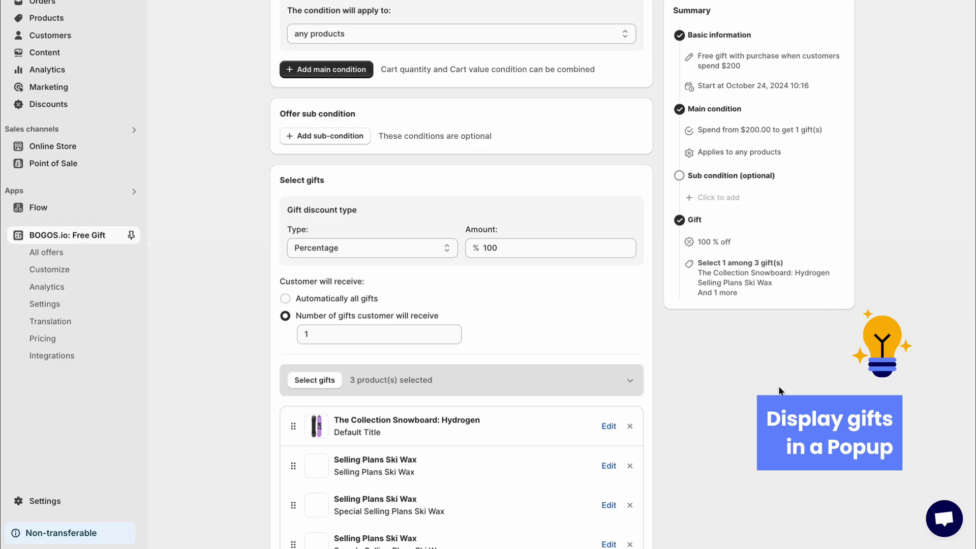
Step: Review the offer summary and publish the $200 free-gift offer
scroll(777, 387, "down", 2)
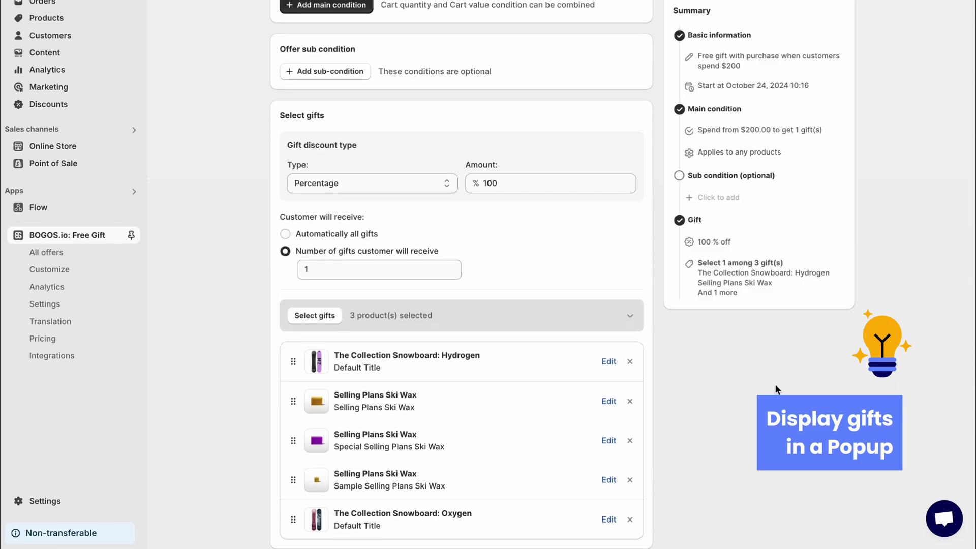
scroll(775, 383, "down", 2)
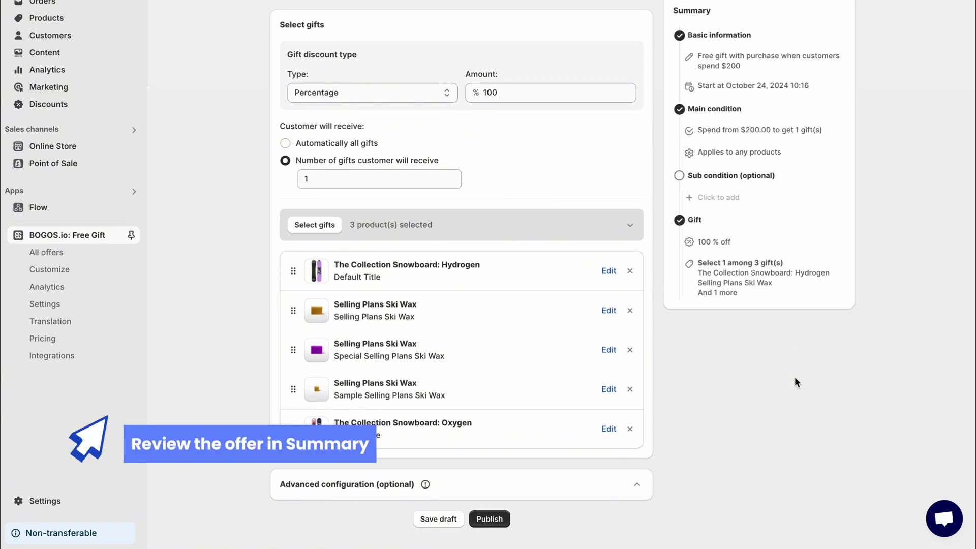
scroll(794, 383, "down", 1)
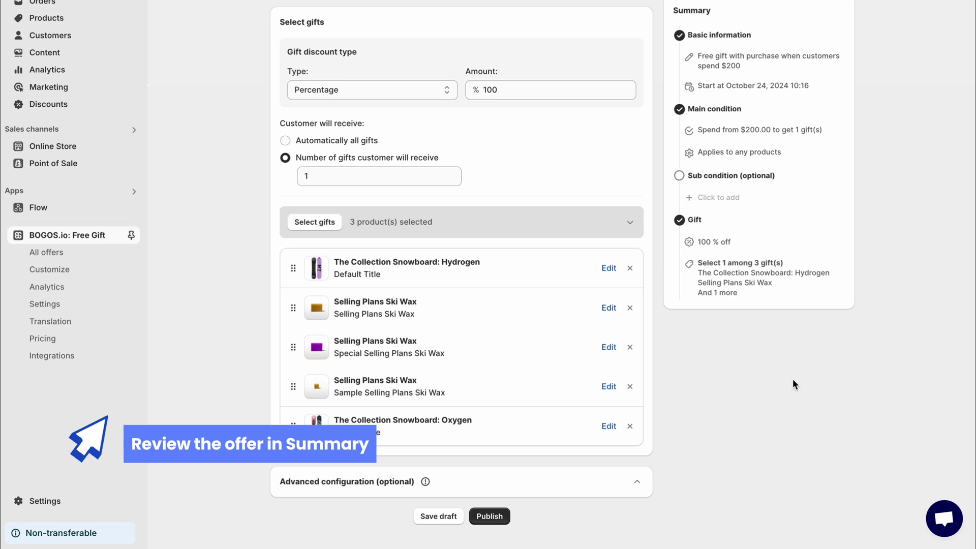
left_click(503, 516)
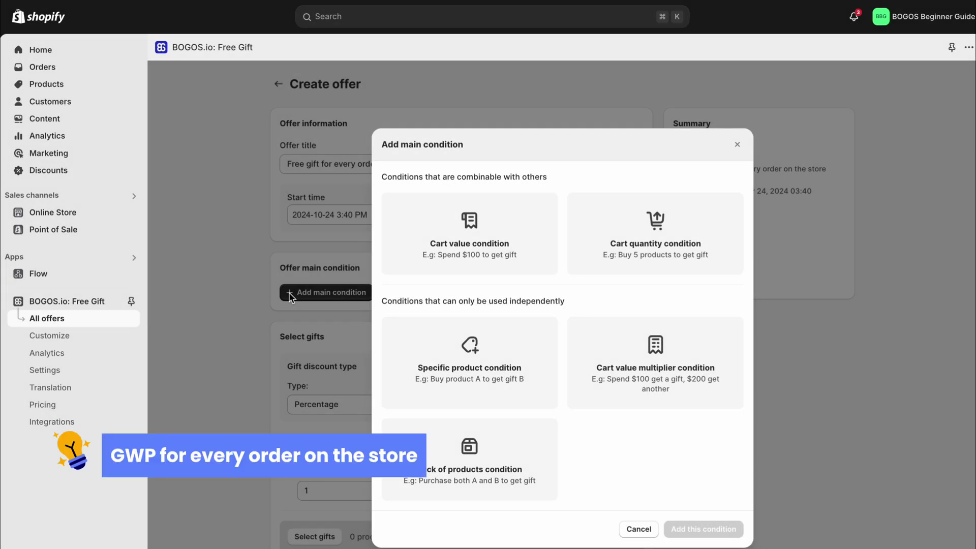
Step: Add a Cart quantity main condition with a minimum of 1 item on any products
left_click(594, 273)
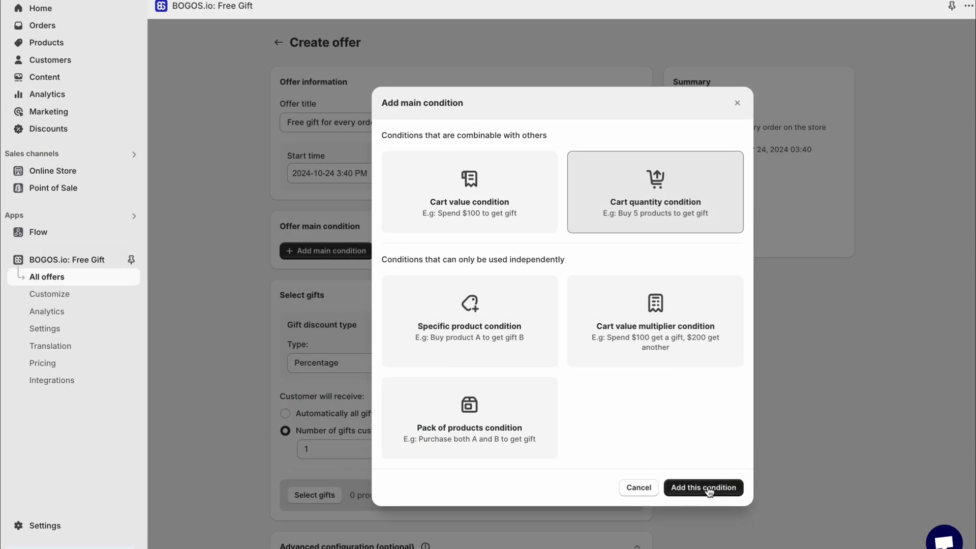
left_click(704, 529)
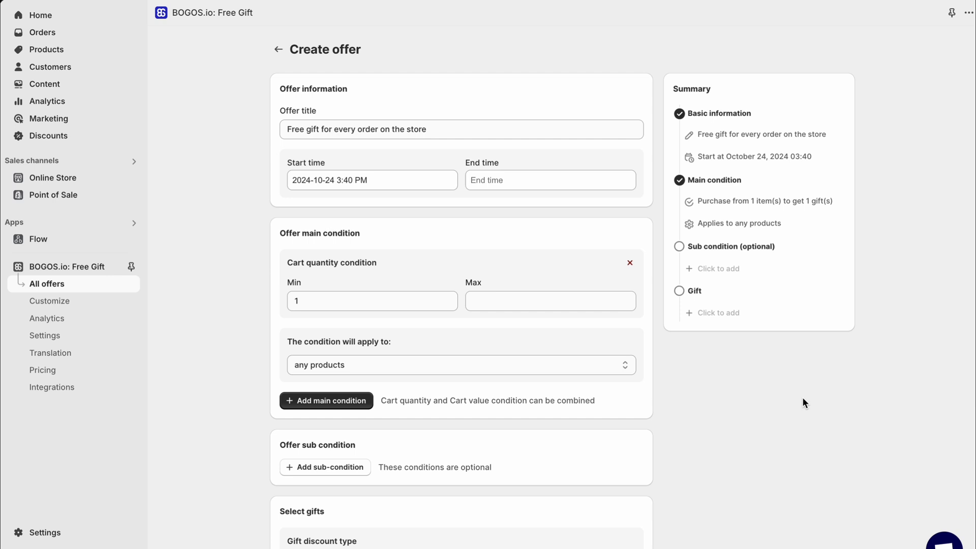
left_click(375, 301)
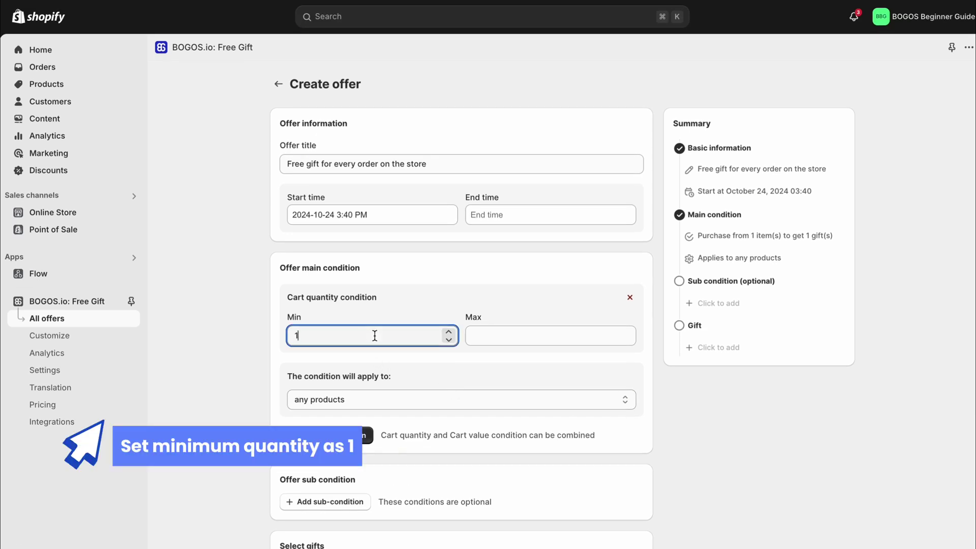
left_click(693, 397)
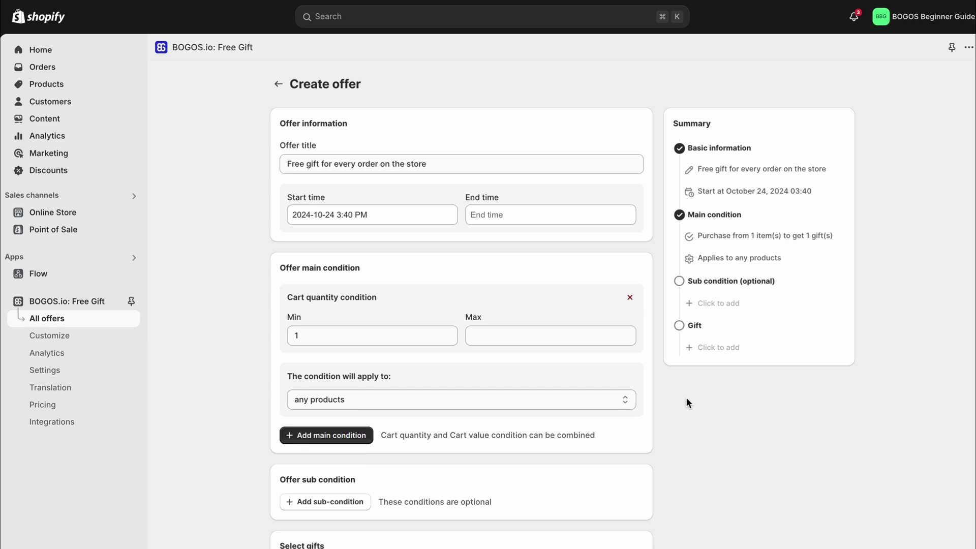
scroll(686, 398, "down", 1)
scroll(687, 398, "down", 5)
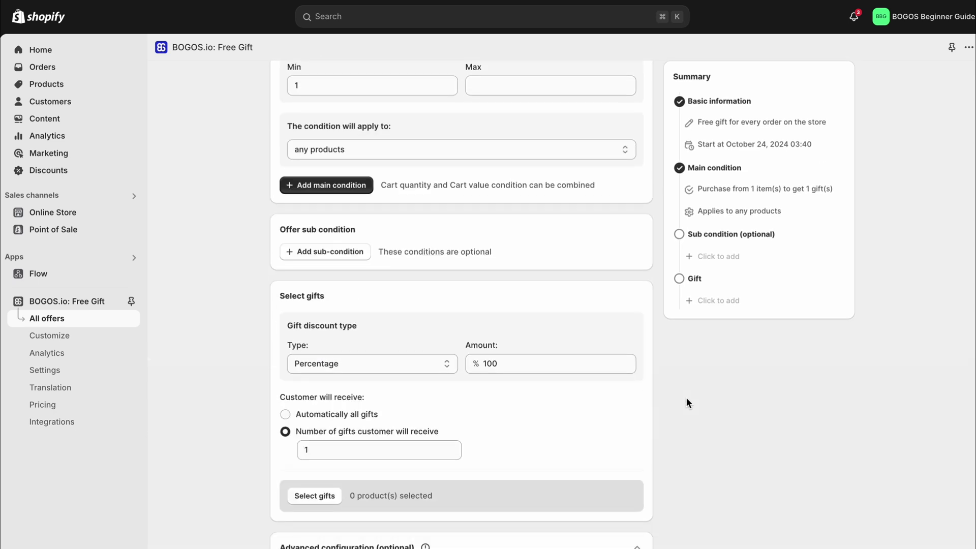
Step: Choose The 3p Fulfilled, Hydrogen and Oxygen snowboards as the gifts
left_click(314, 495)
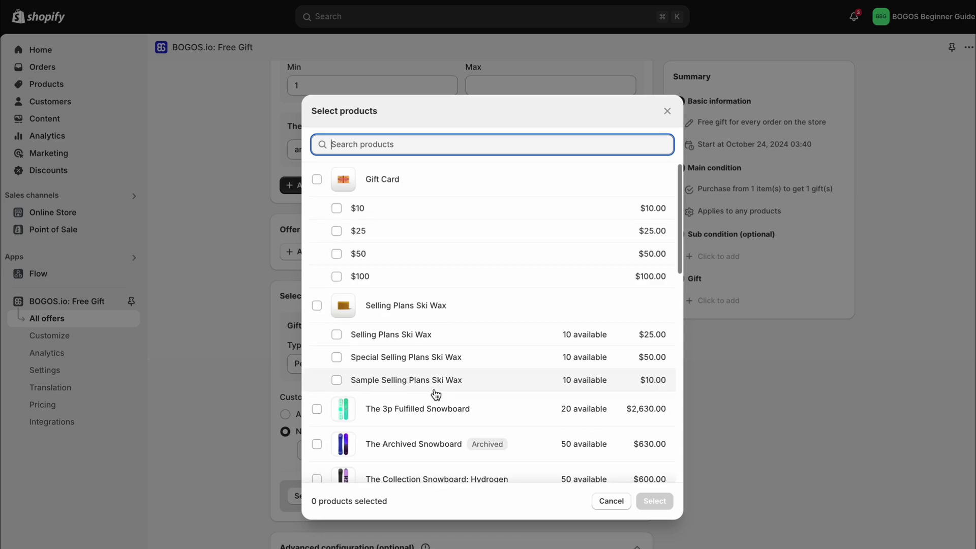
scroll(435, 395, "down", 1)
left_click(428, 386)
scroll(429, 384, "down", 2)
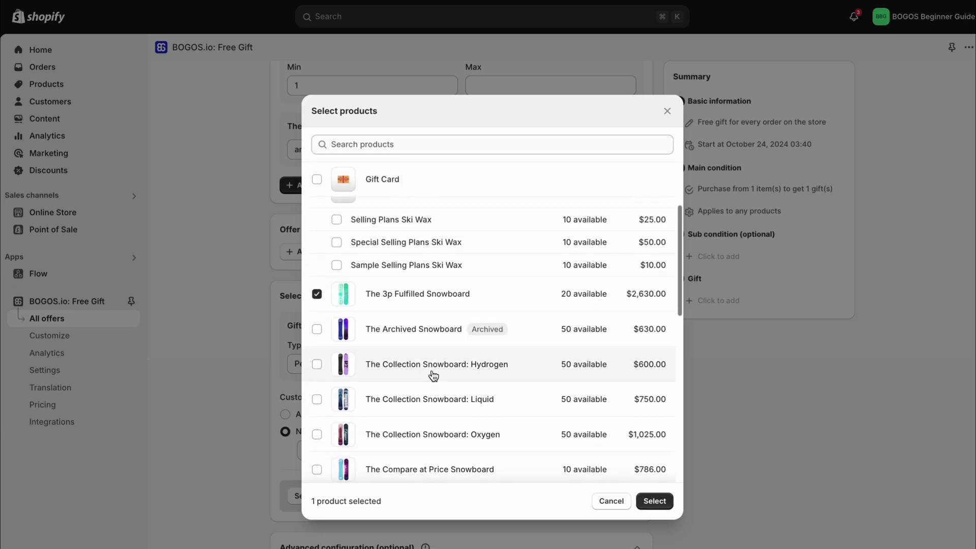
left_click(433, 376)
left_click(507, 438)
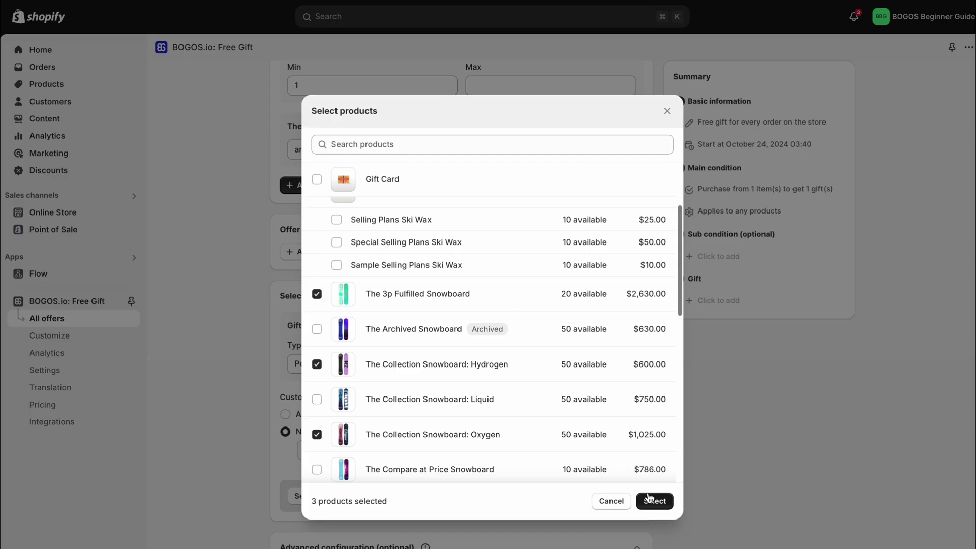
left_click(654, 501)
Step: Publish the every-order free-gift offer
scroll(681, 442, "down", 3)
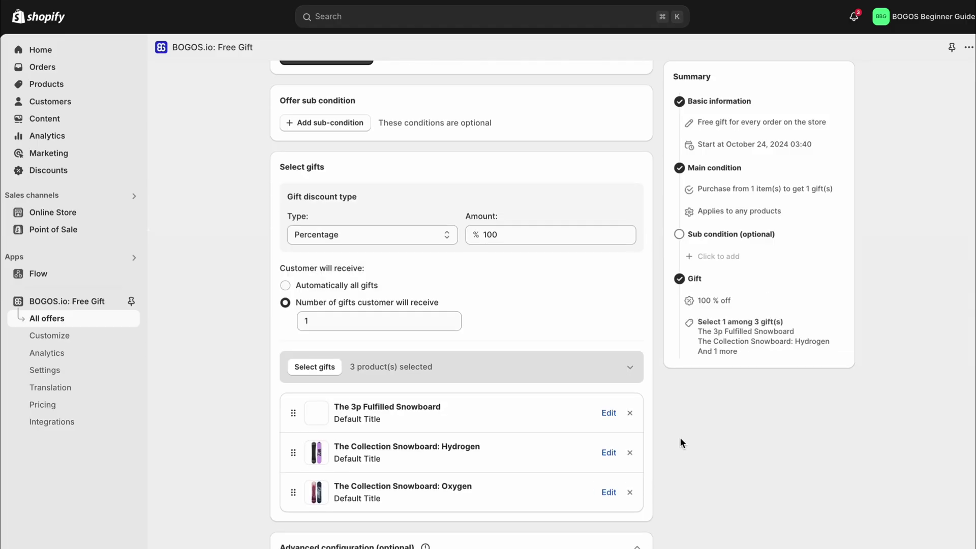
scroll(679, 402, "down", 2)
left_click(489, 516)
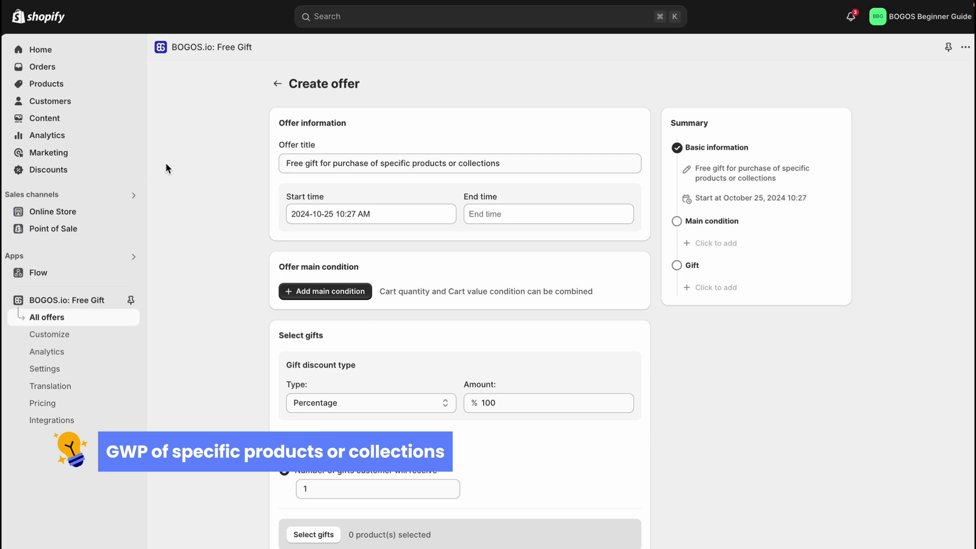
Step: Add a Cart quantity main condition with a minimum of 3 items
left_click(294, 290)
left_click(416, 251)
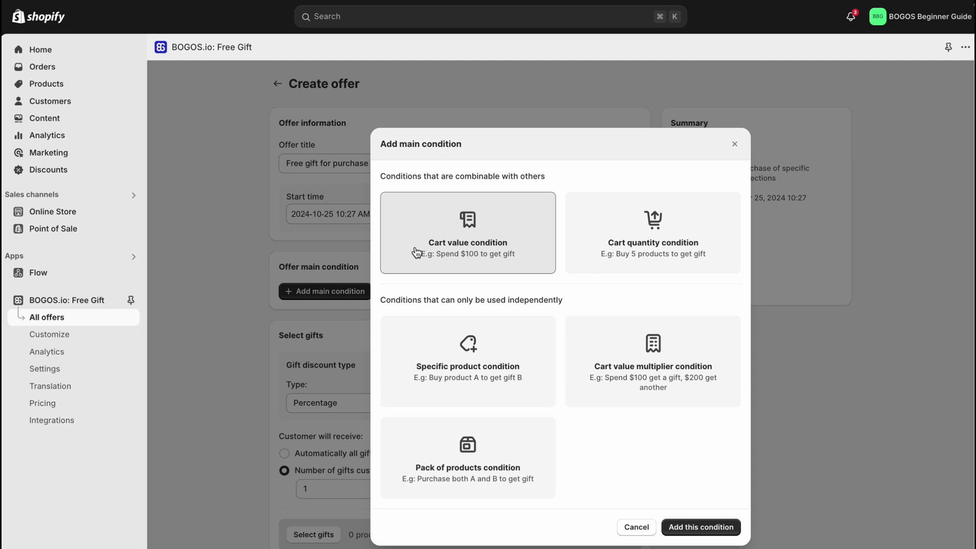
left_click(625, 249)
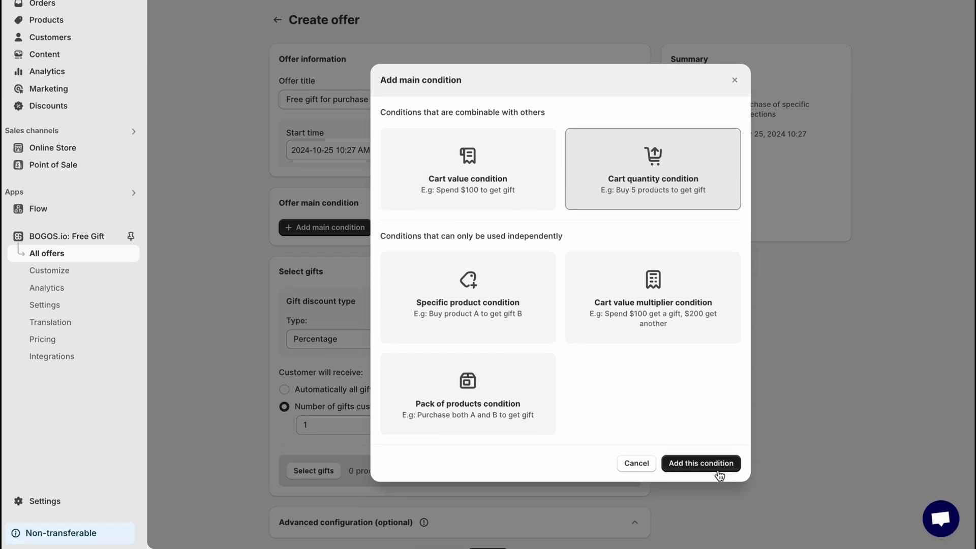
left_click(720, 475)
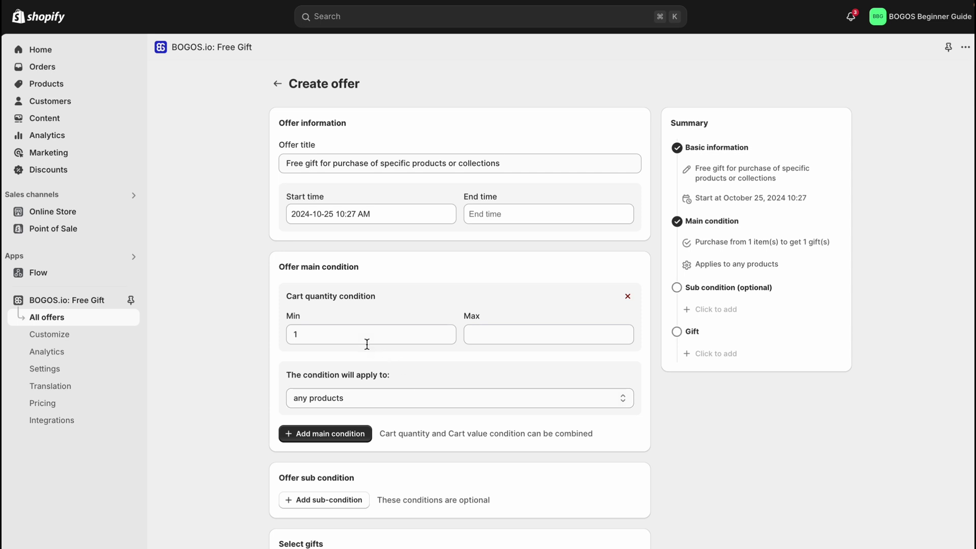
double_click(368, 339)
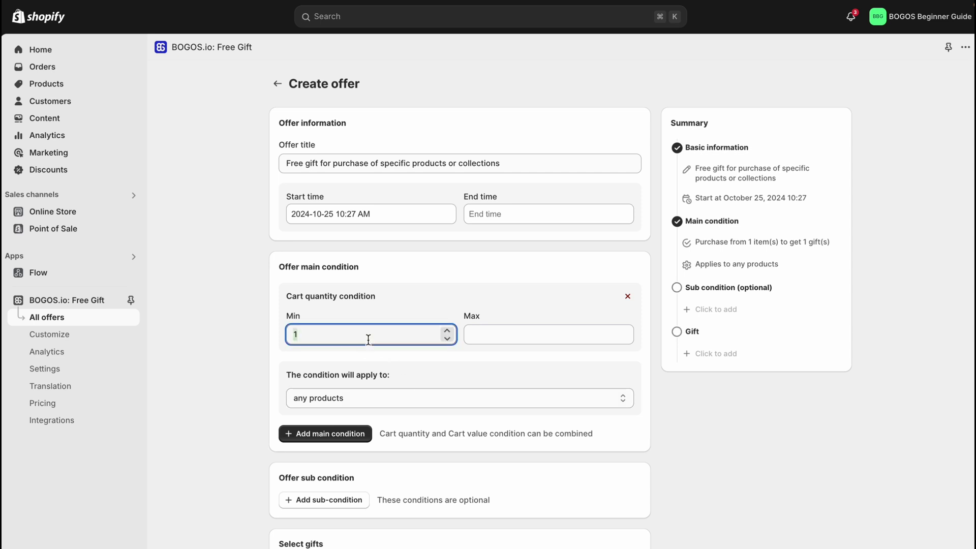
type("3")
left_click(251, 347)
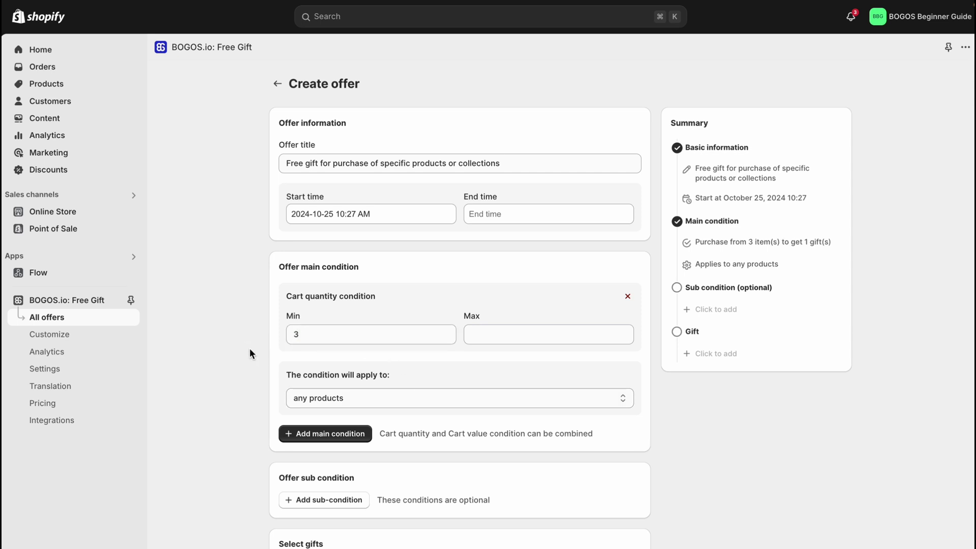
Step: Limit the condition to products 'in selected types/vendors/collections'
scroll(249, 348, "down", 1)
scroll(245, 349, "down", 3)
left_click(326, 319)
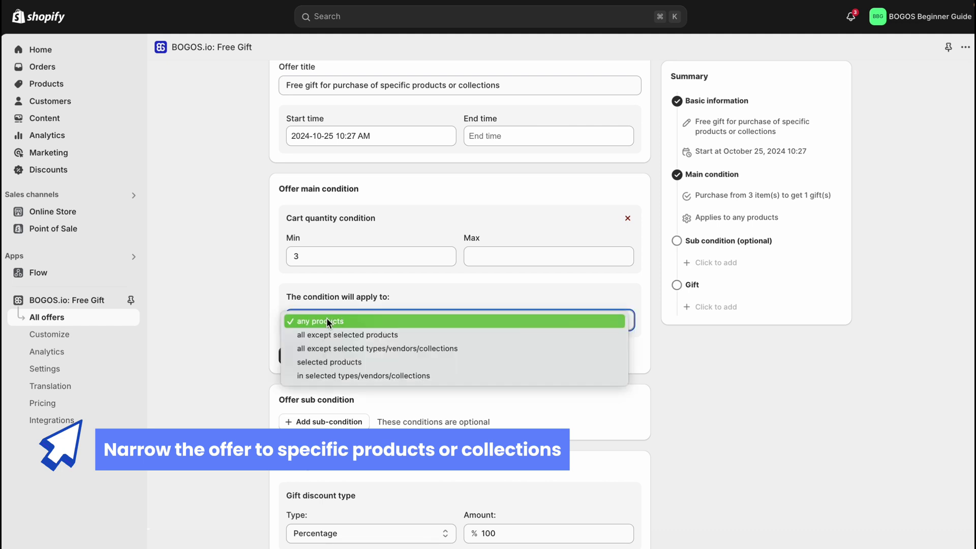
left_click(322, 377)
scroll(233, 407, "down", 3)
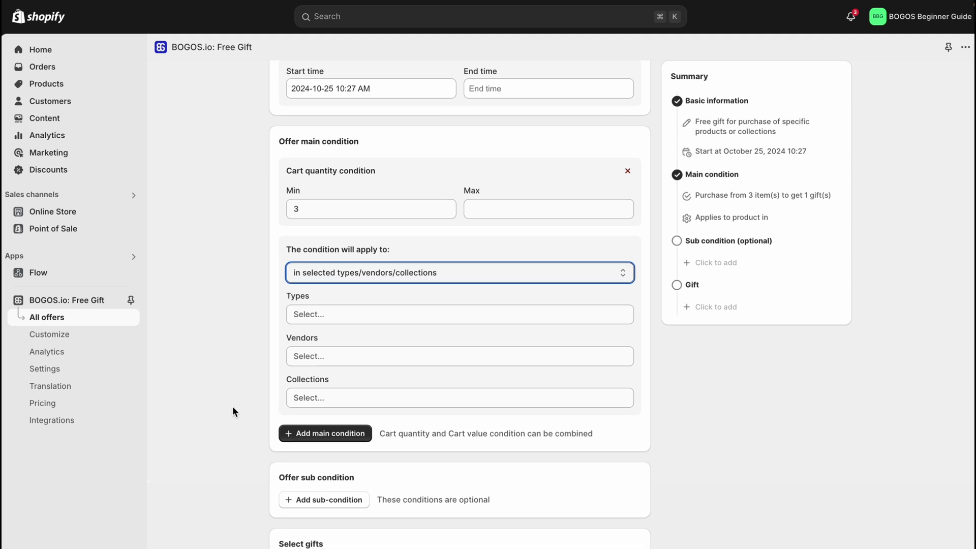
scroll(233, 406, "down", 1)
Step: Set Hydrogen as the qualifying collection
left_click(323, 377)
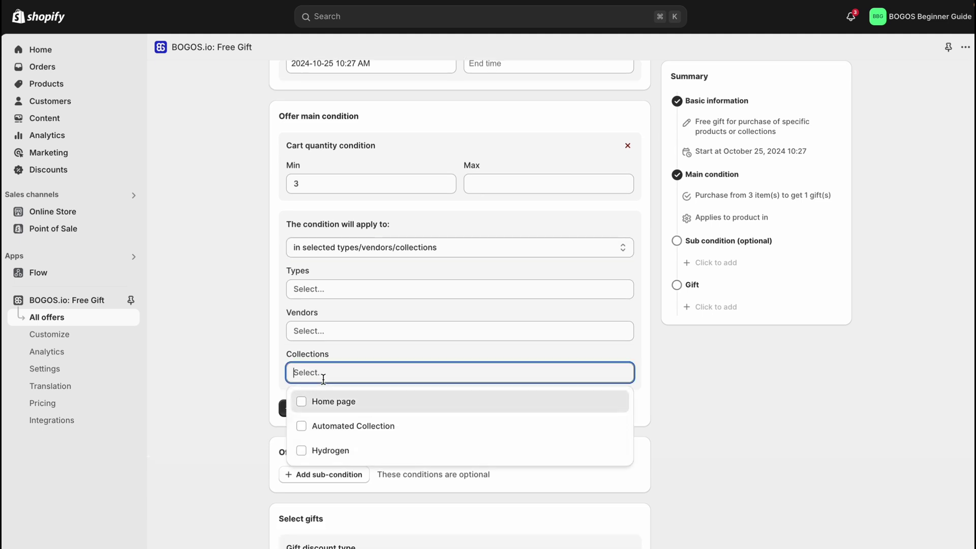
left_click(331, 448)
left_click(215, 406)
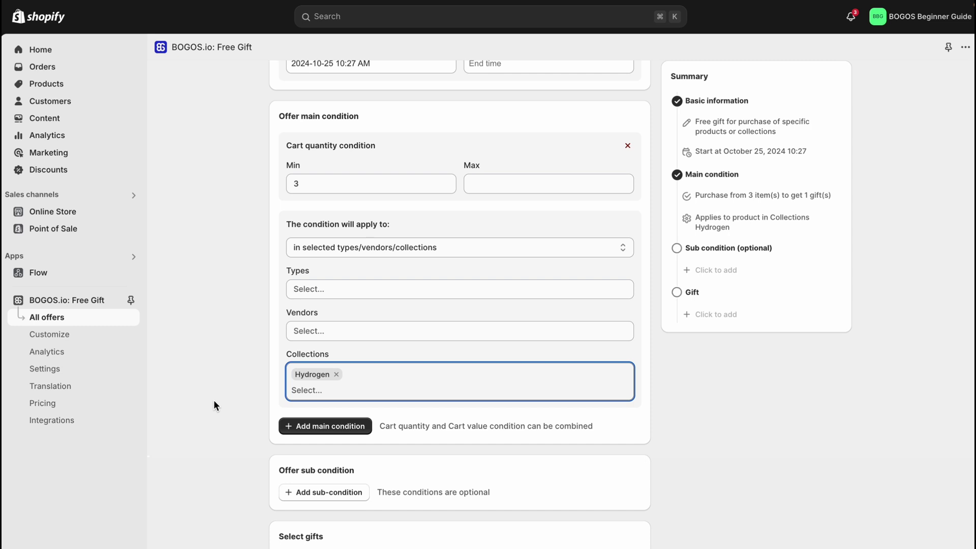
scroll(214, 400, "down", 2)
scroll(214, 398, "down", 3)
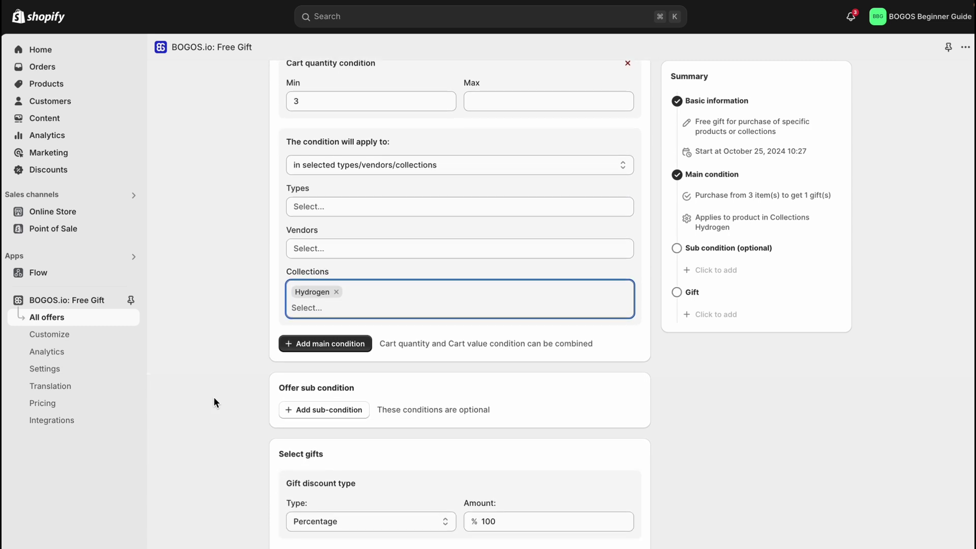
scroll(214, 399, "down", 4)
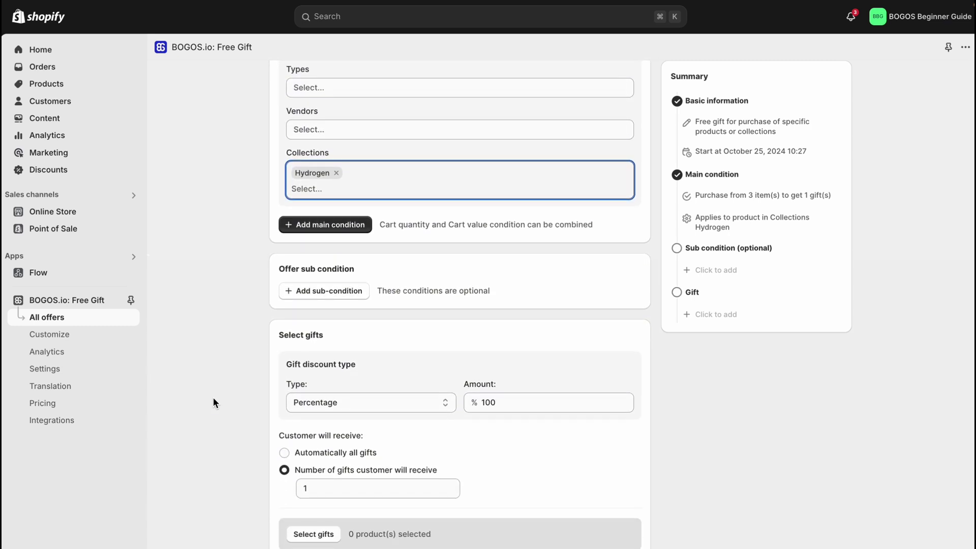
scroll(212, 398, "up", 7)
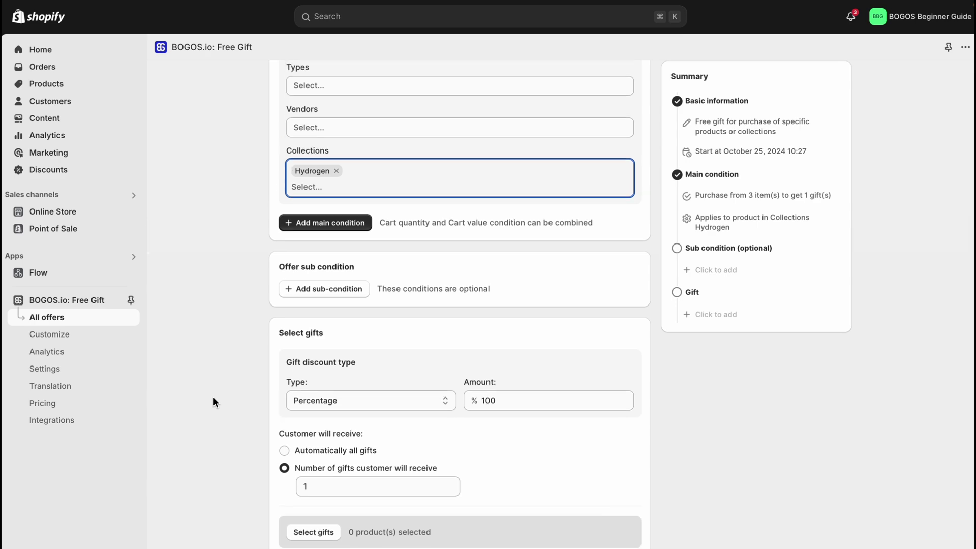
scroll(212, 396, "up", 3)
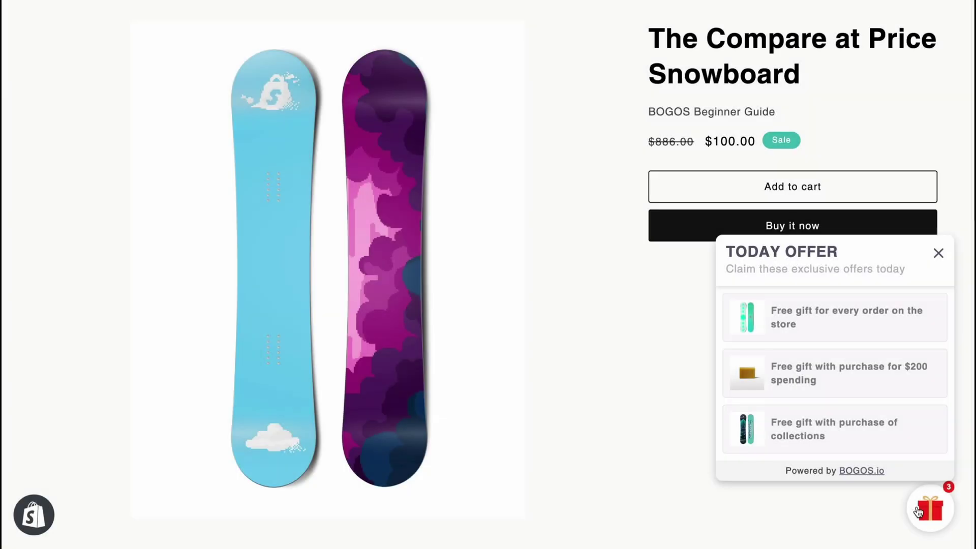
Step: Add The Compare at Price Snowboard to the cart and claim The 3p Fulfilled Snowboard as the free gift
left_click(918, 511)
left_click(684, 191)
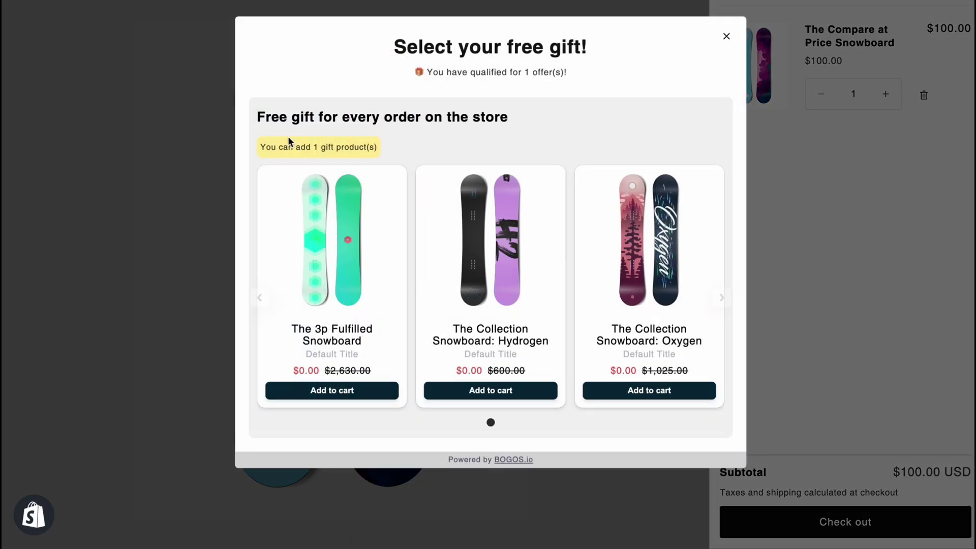
left_click_drag(257, 116, 537, 117)
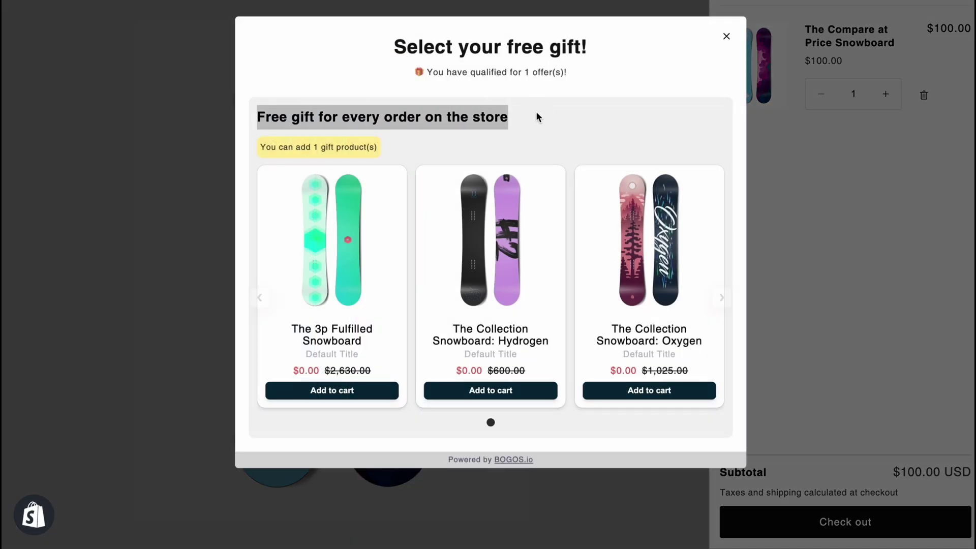
left_click(537, 116)
left_click(371, 389)
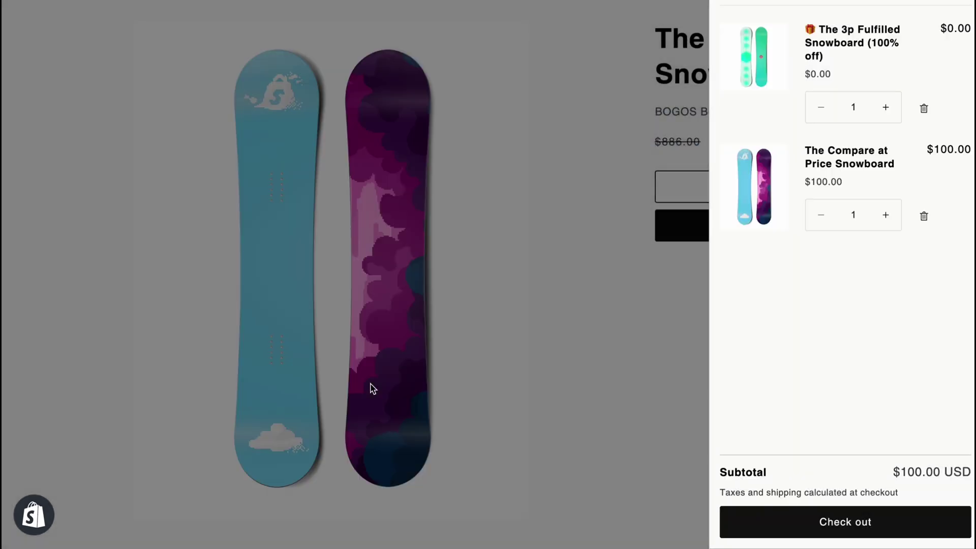
left_click(441, 351)
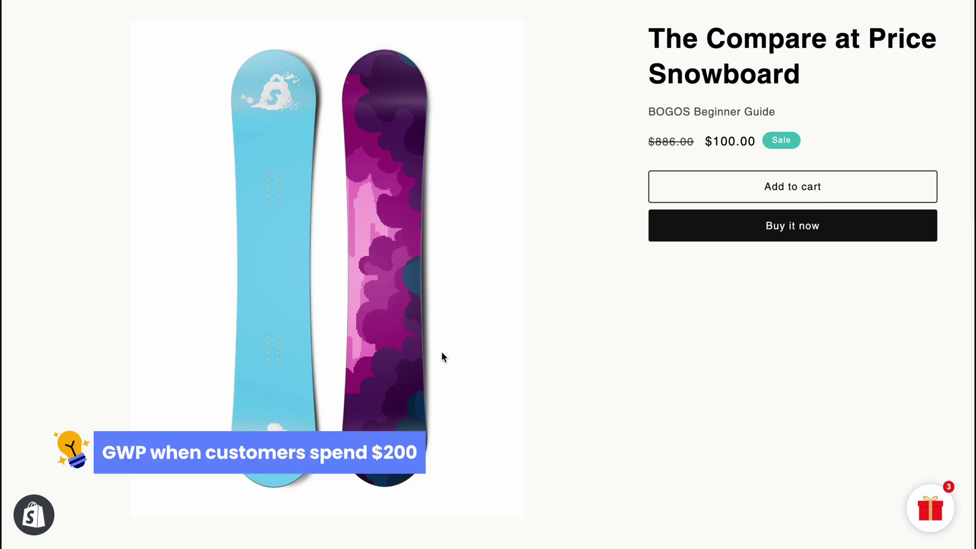
Step: Add a second Compare at Price Snowboard to reach $200 and claim the free Selling Plans Ski Wax
left_click(691, 196)
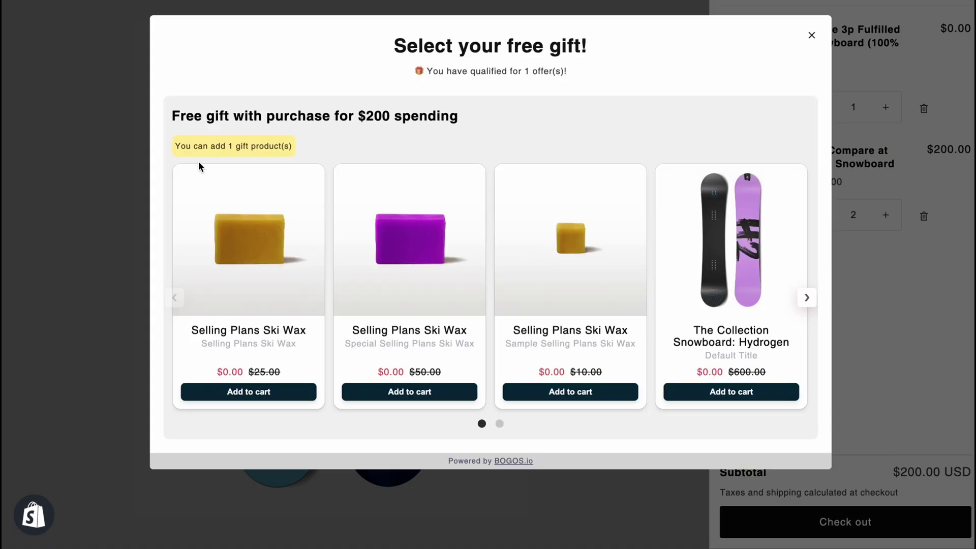
left_click_drag(172, 114, 512, 114)
left_click(496, 124)
left_click(266, 400)
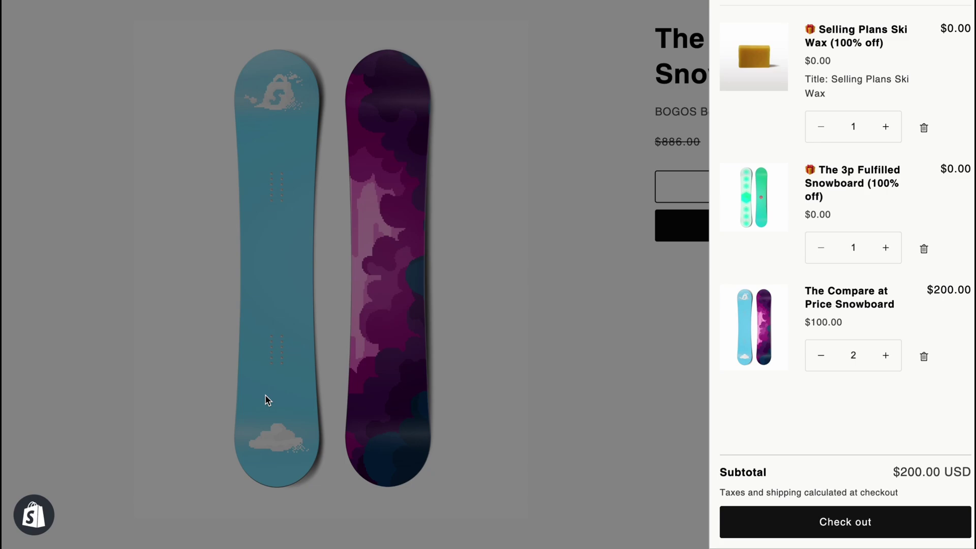
left_click(268, 400)
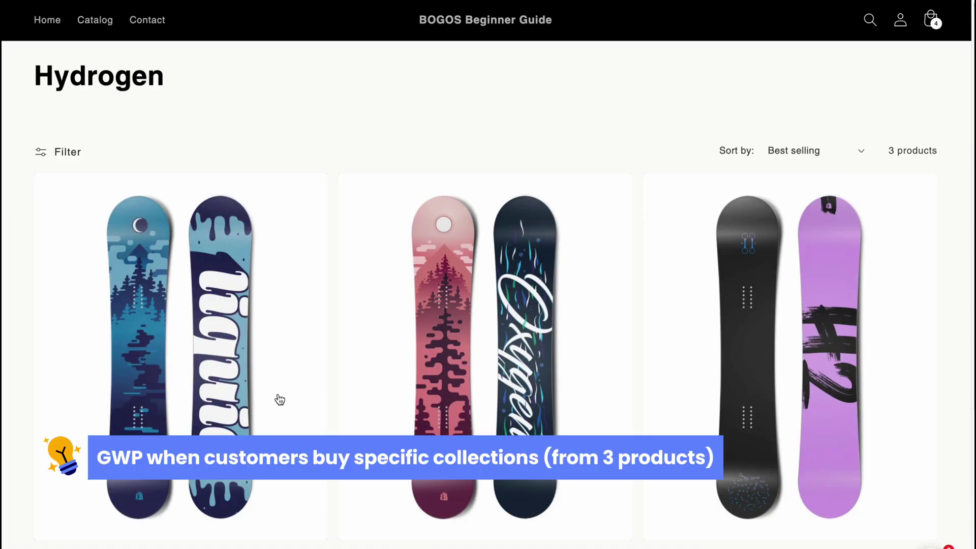
Step: Add The Collection Snowboard: Liquid and raise its quantity to 3, unlocking the free Videographer Snowboard
scroll(279, 399, "down", 3)
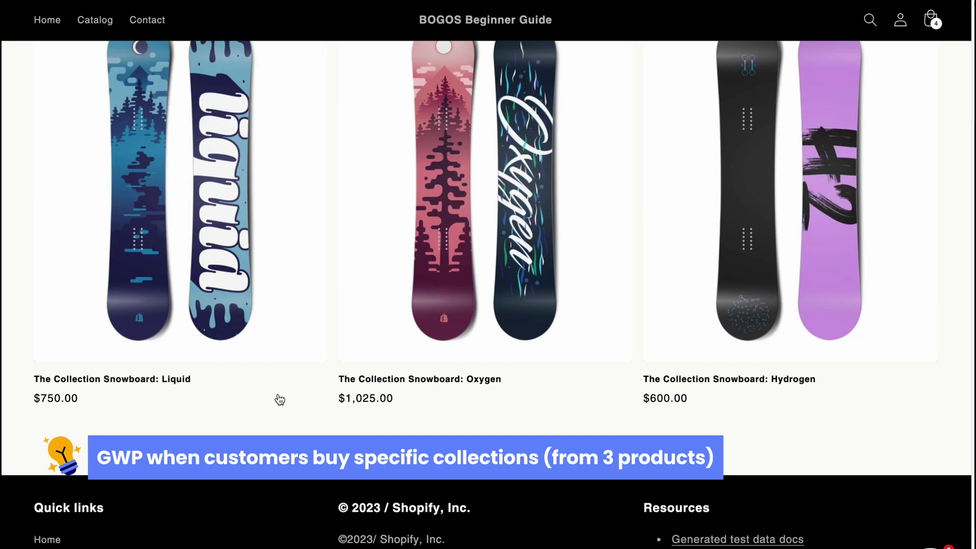
left_click(280, 398)
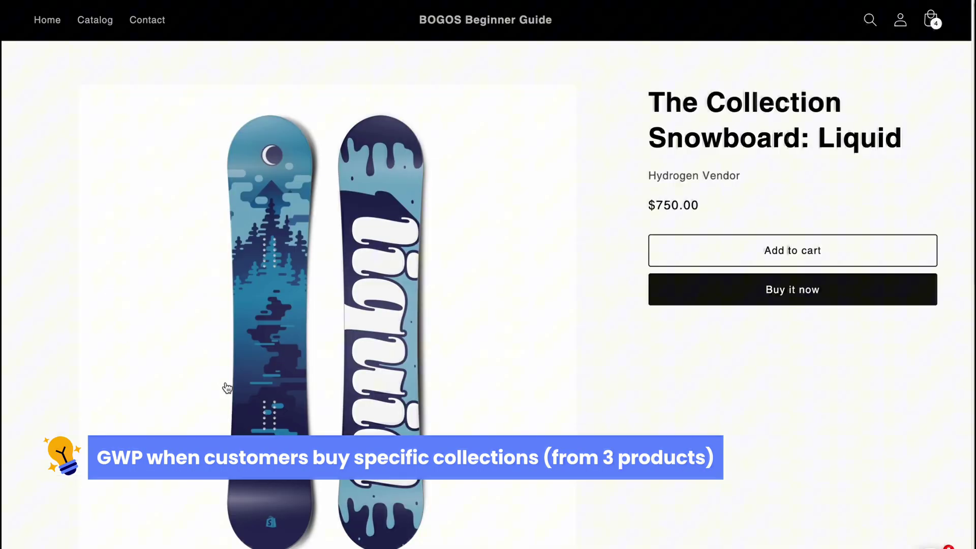
left_click(696, 263)
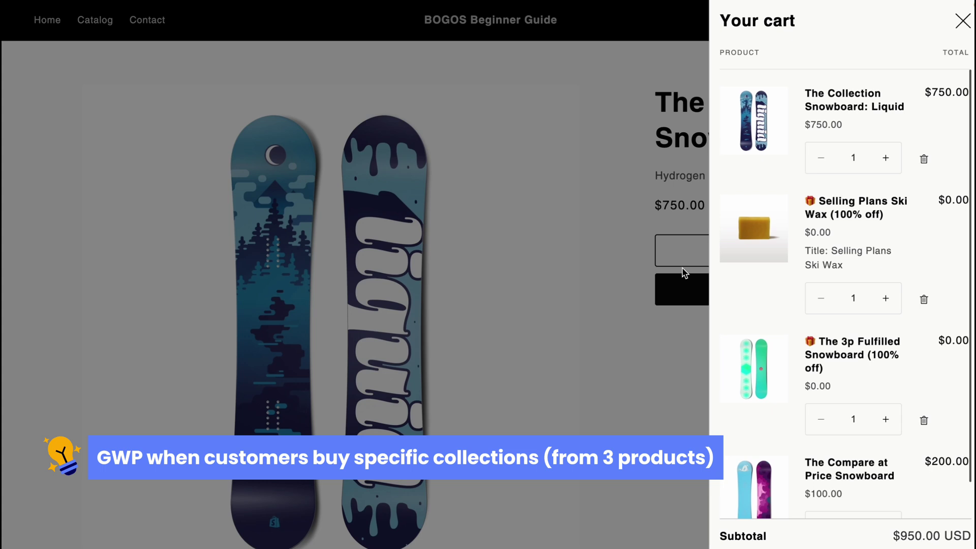
left_click(881, 166)
left_click(881, 166)
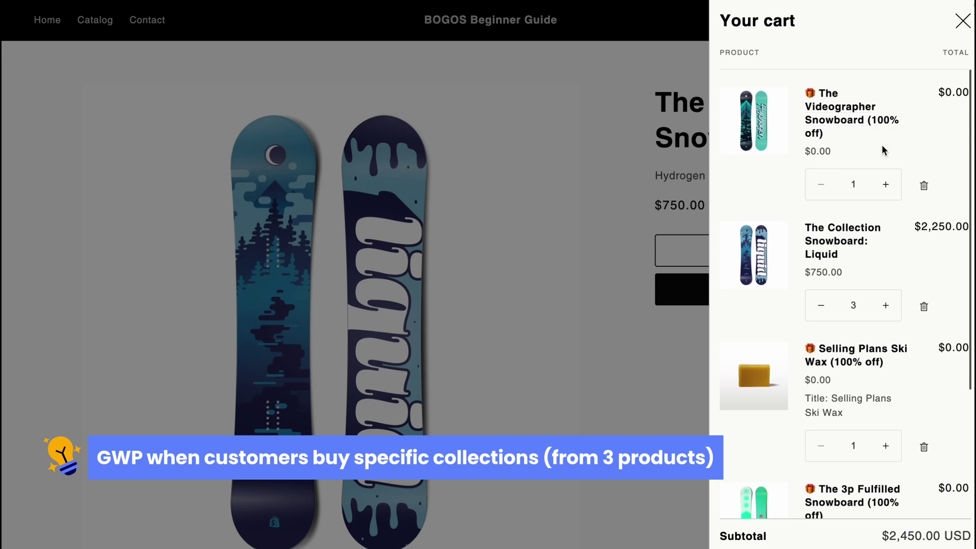
left_click_drag(878, 150, 809, 93)
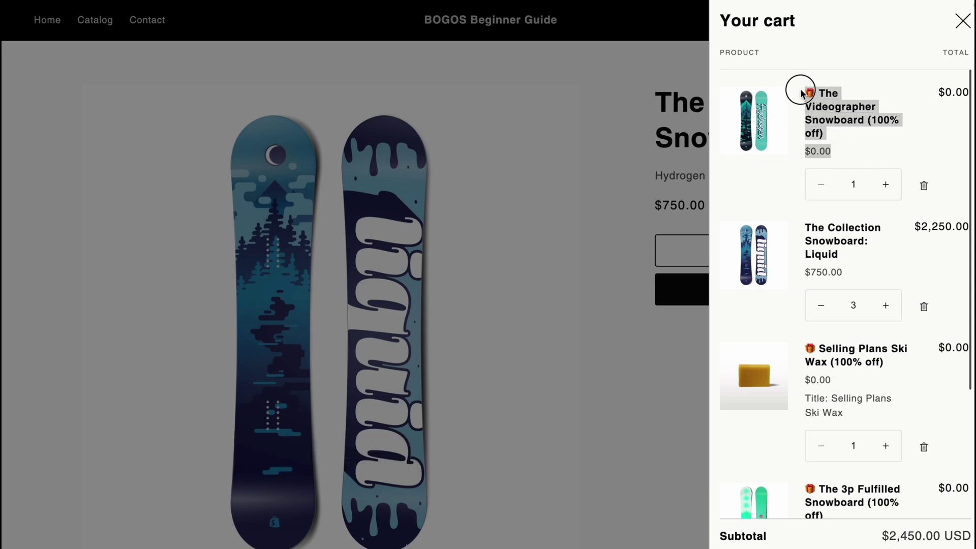
left_click(891, 151)
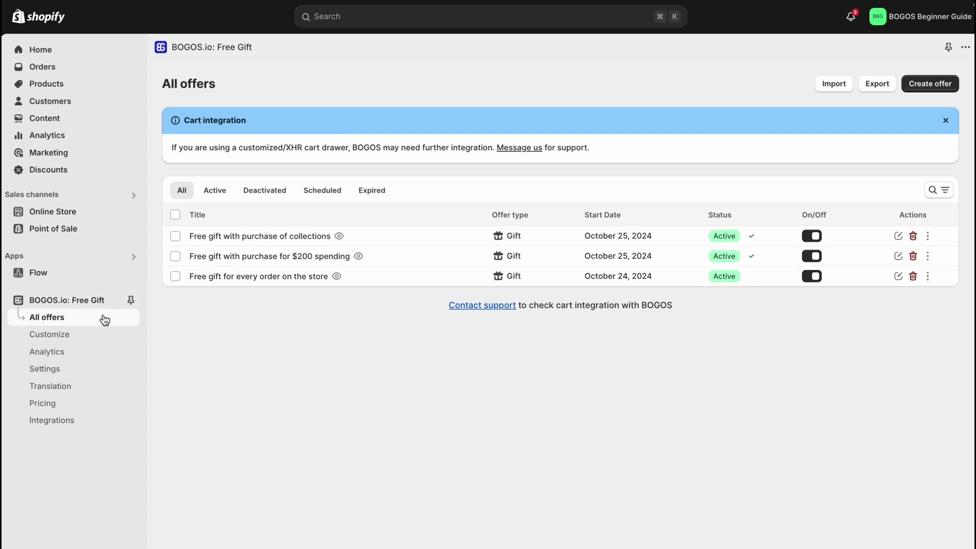
Step: Open the Gift slider from Customize and review its General and Advanced settings
left_click(97, 337)
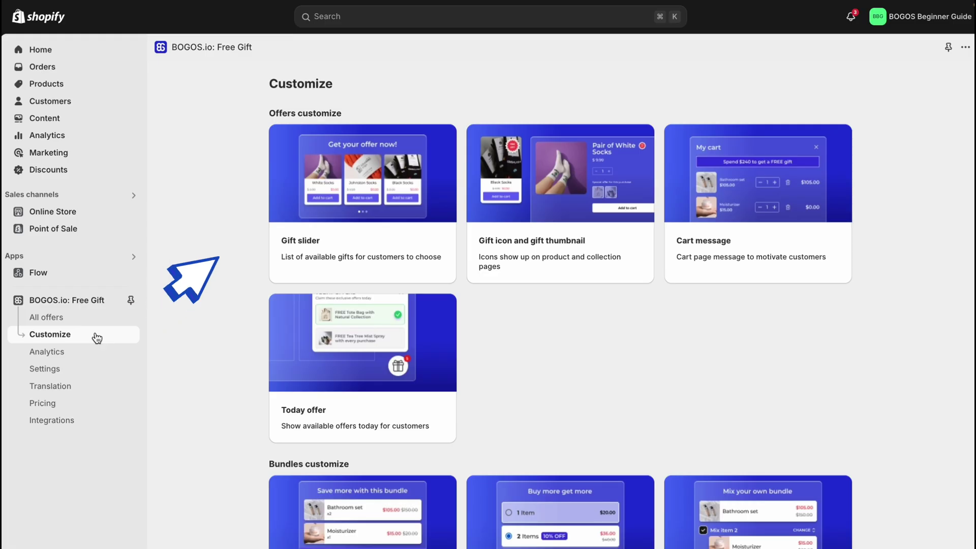
left_click(321, 260)
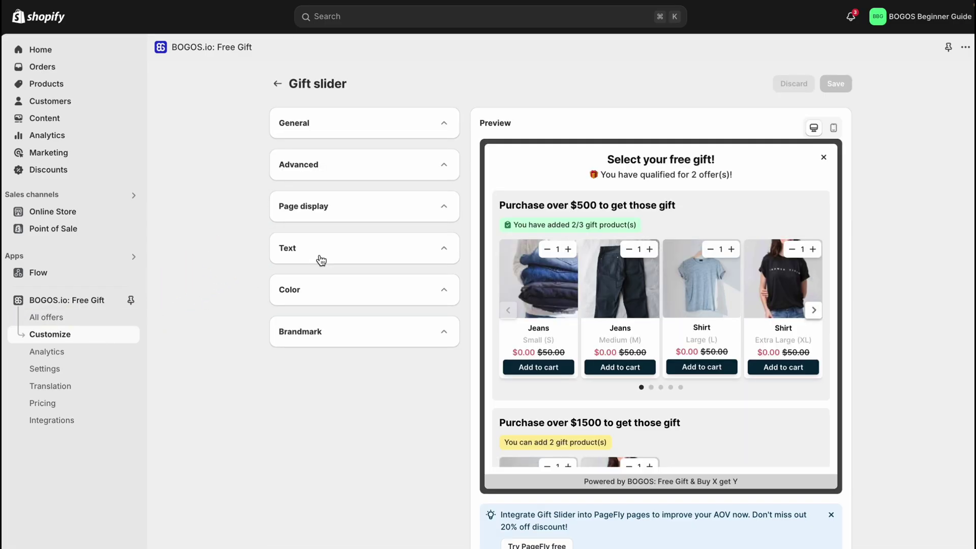
left_click(377, 133)
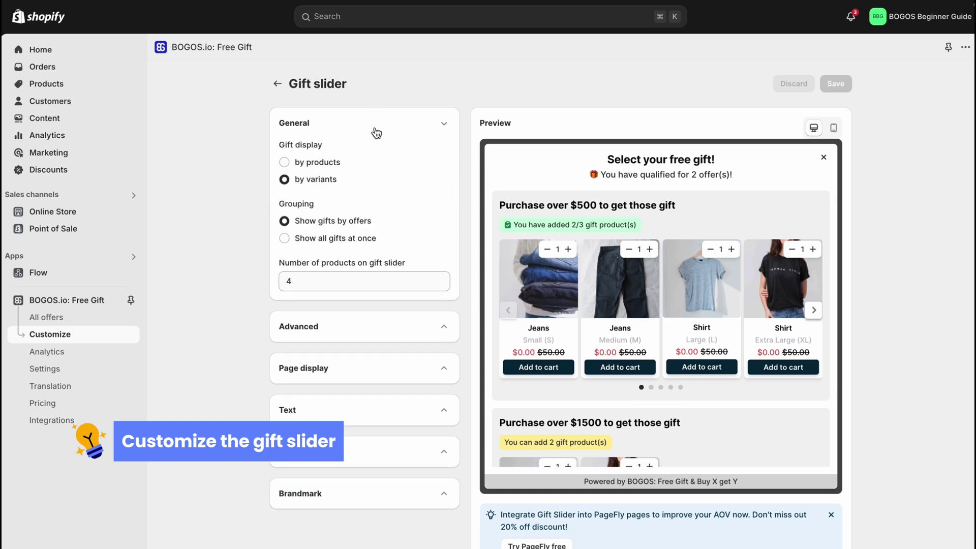
left_click(442, 124)
left_click(440, 159)
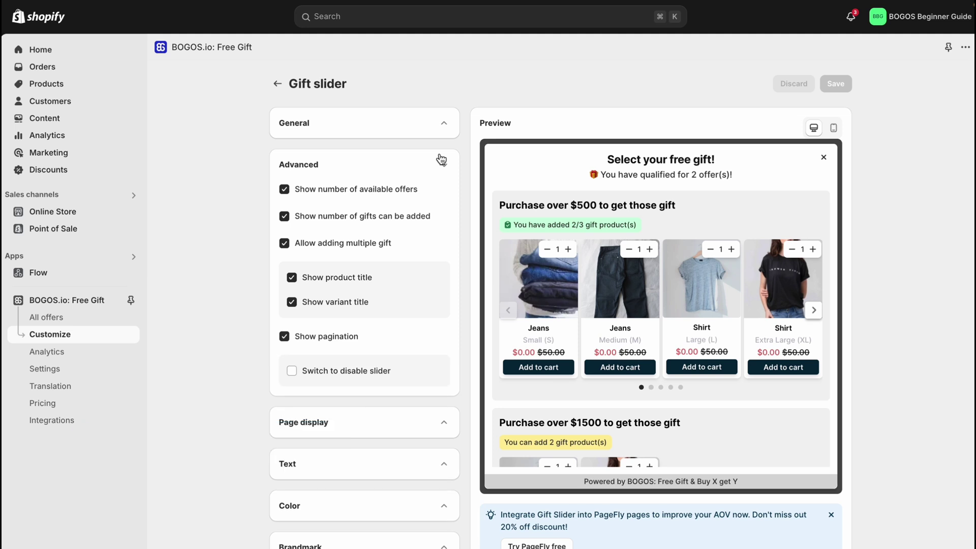
left_click(441, 159)
Step: Show the gift slider on all pages
left_click(428, 206)
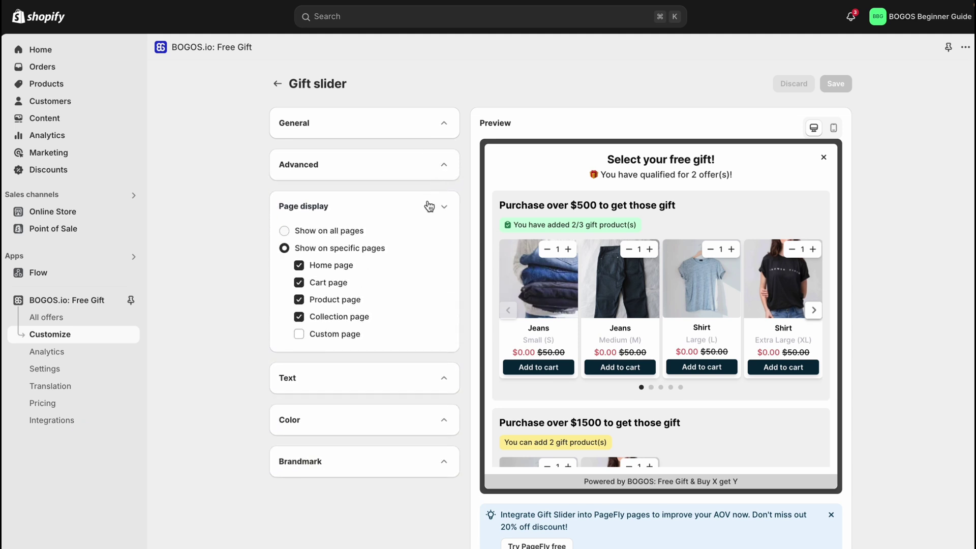
left_click(360, 235)
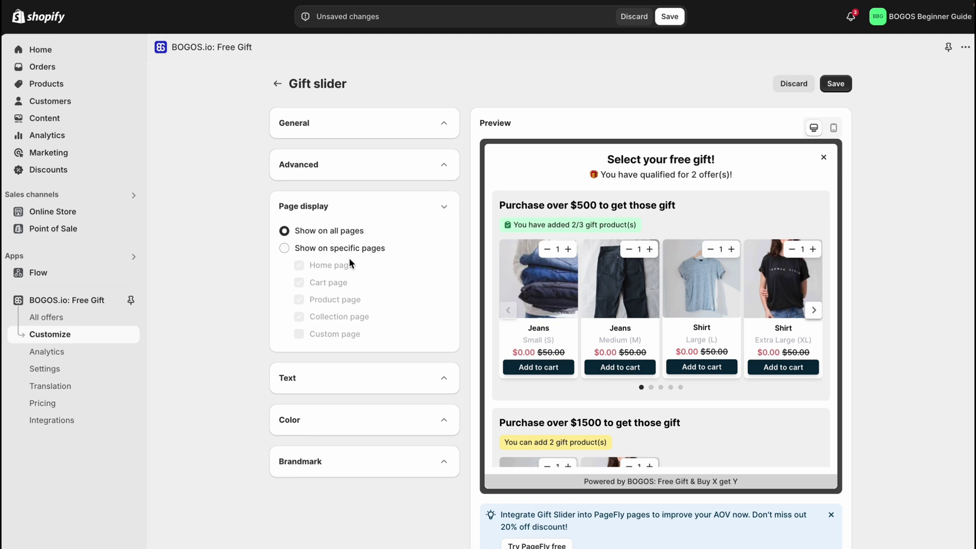
left_click(428, 211)
Step: Change the gift slider title to 'Select your free offer!'
left_click(438, 245)
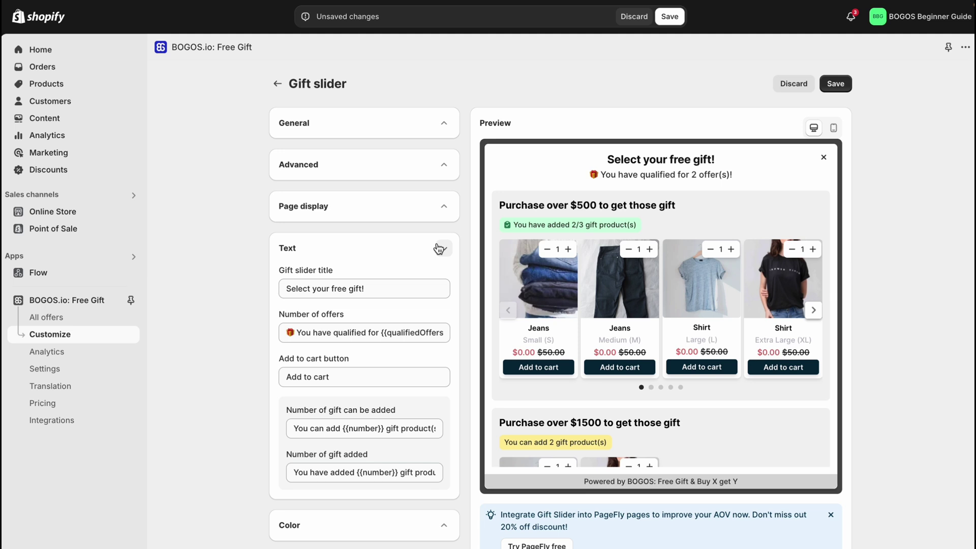
left_click_drag(349, 288, 362, 288)
type("offer")
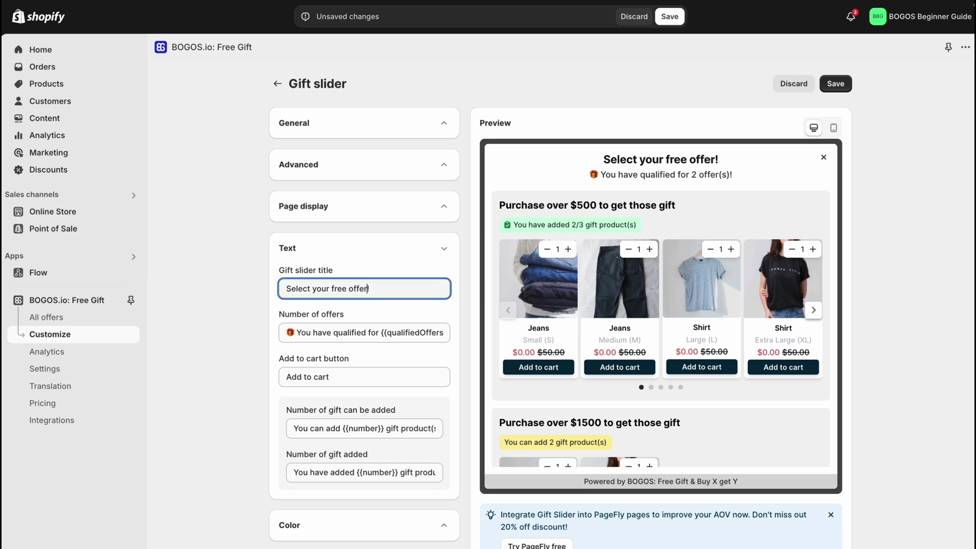
left_click(444, 248)
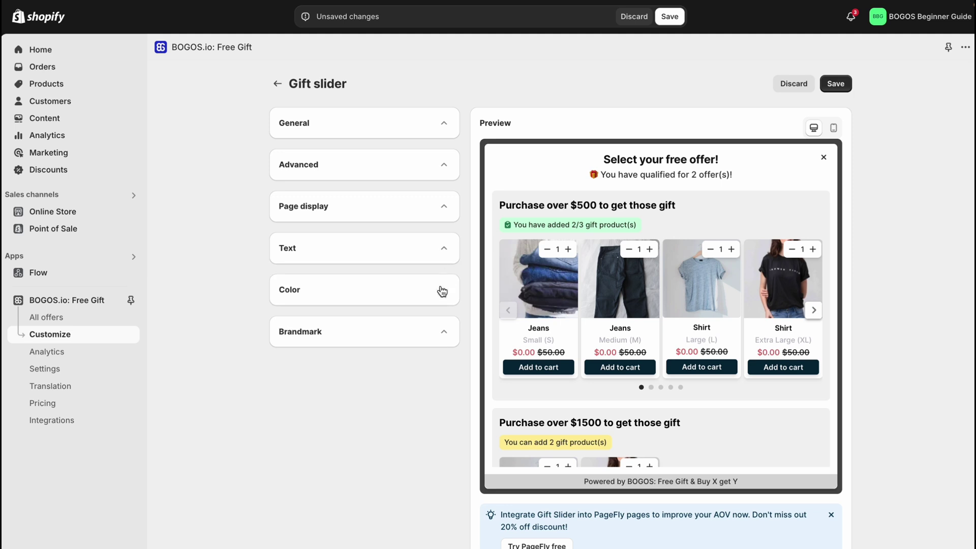
Step: Set the button background colour to #00455b and save the gift slider
left_click(442, 291)
scroll(416, 333, "down", 4)
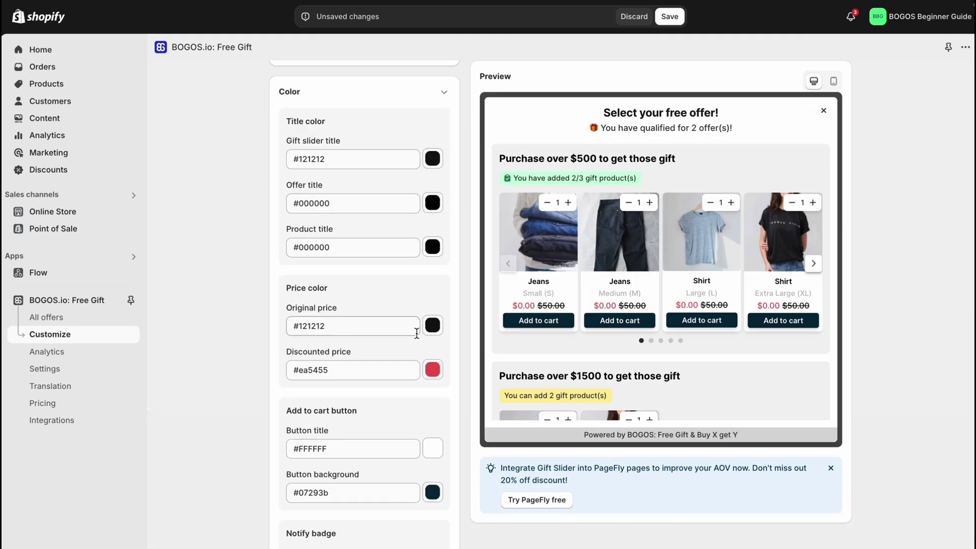
scroll(416, 331, "down", 2)
left_click(432, 384)
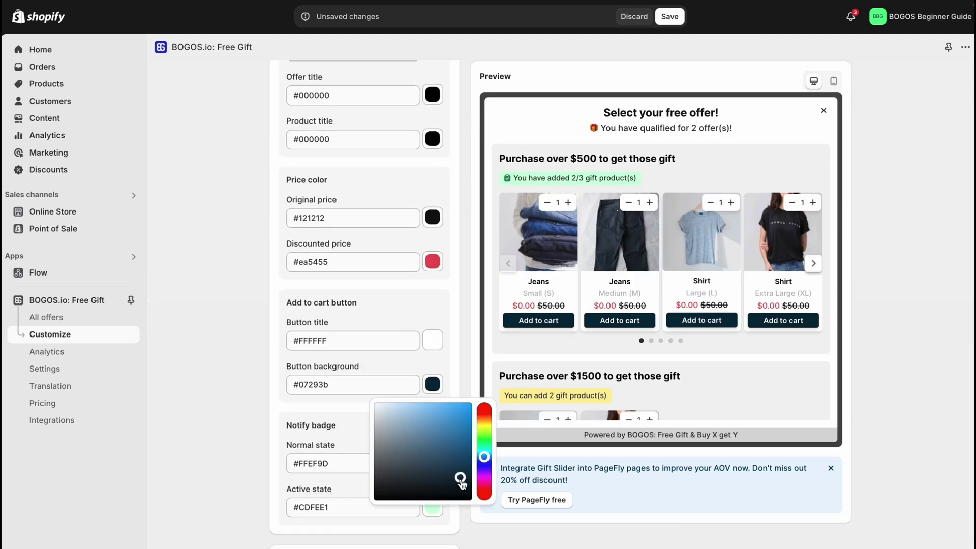
mouse_move(461, 482)
left_mouse_down()
mouse_move(436, 493)
mouse_move(418, 473)
mouse_move(469, 465)
mouse_move(456, 458)
left_mouse_up()
left_click(214, 401)
scroll(451, 317, "up", 5)
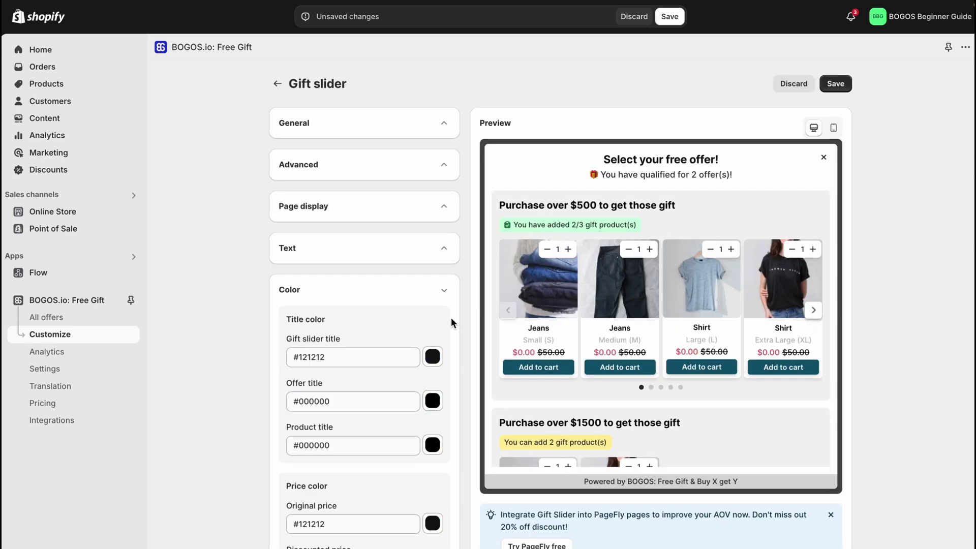
left_click(444, 295)
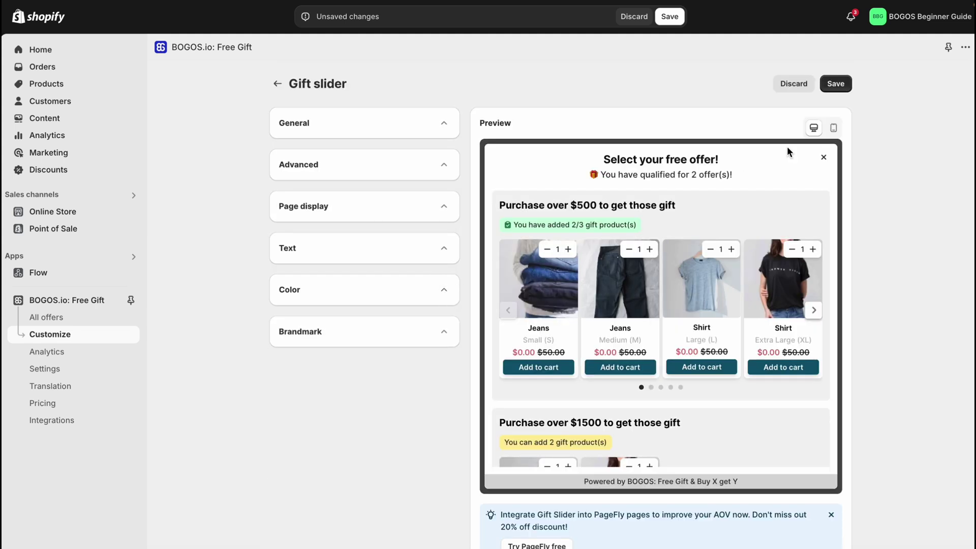
left_click(833, 85)
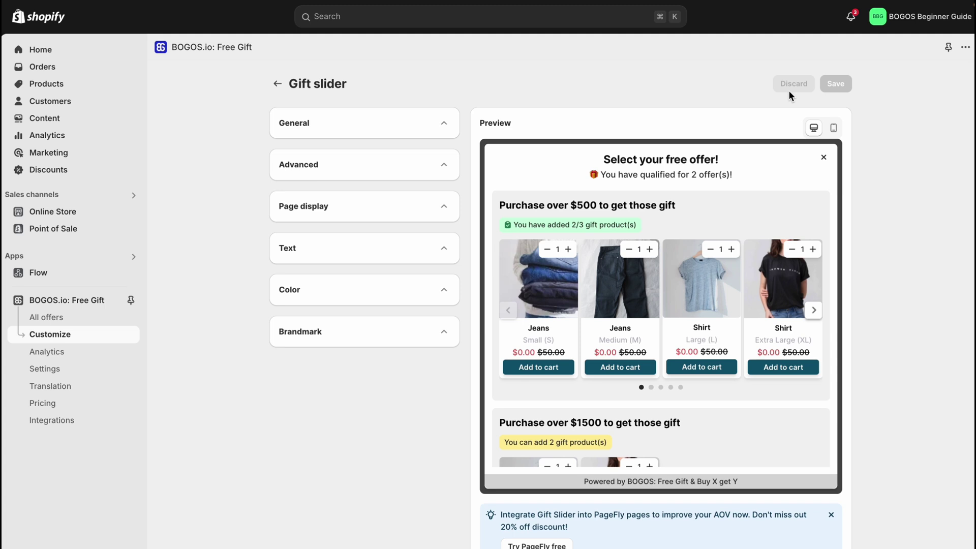
Step: Give the Today offer widget the outlined red gift icon
left_click(277, 83)
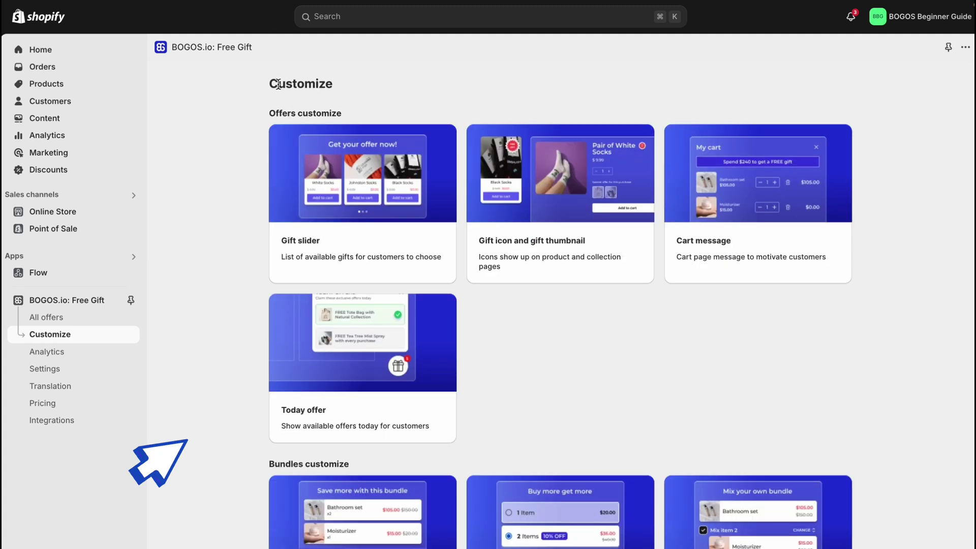
left_click(304, 358)
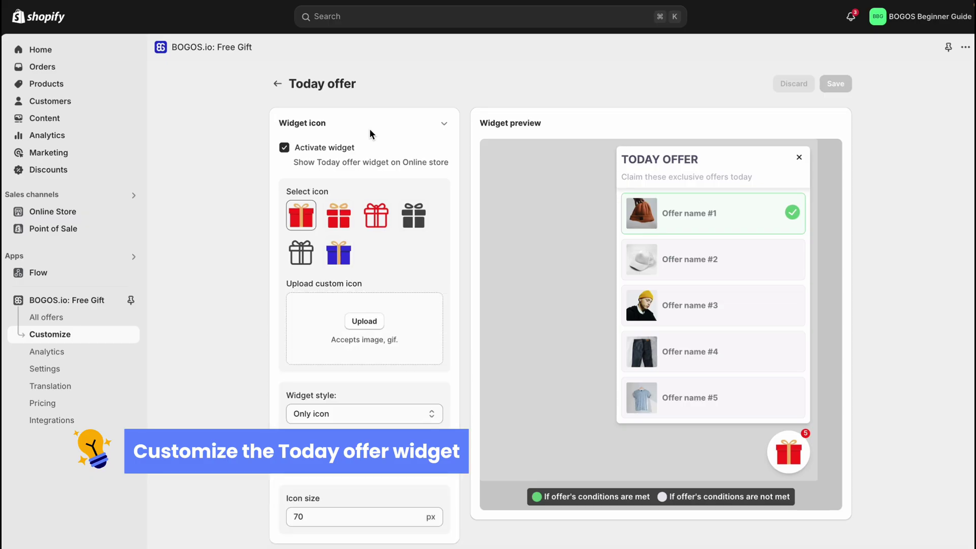
left_click(376, 215)
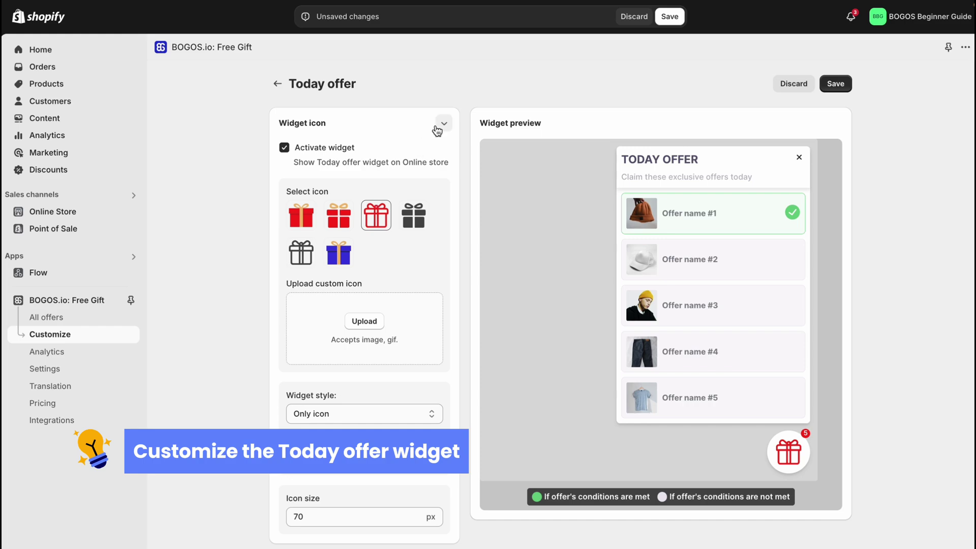
scroll(432, 135, "down", 1)
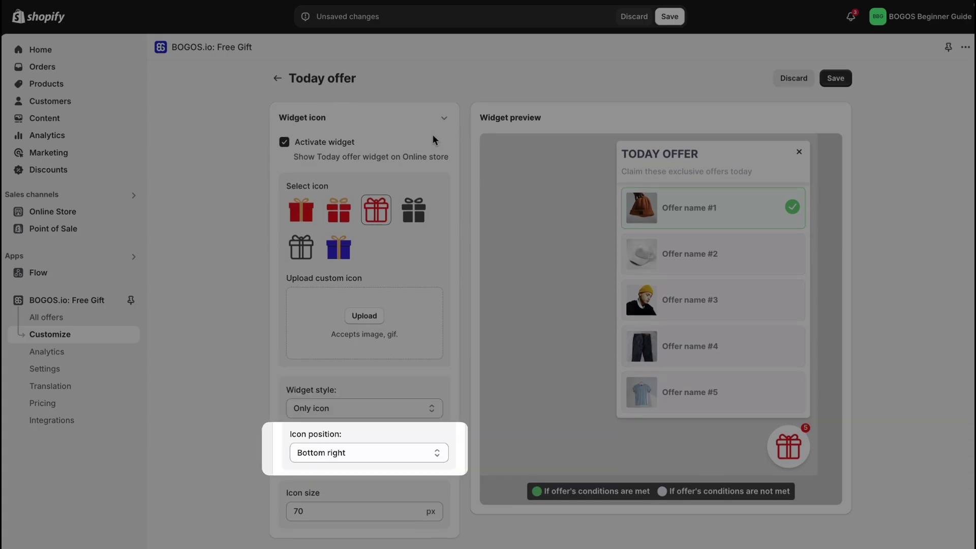
scroll(434, 137, "up", 1)
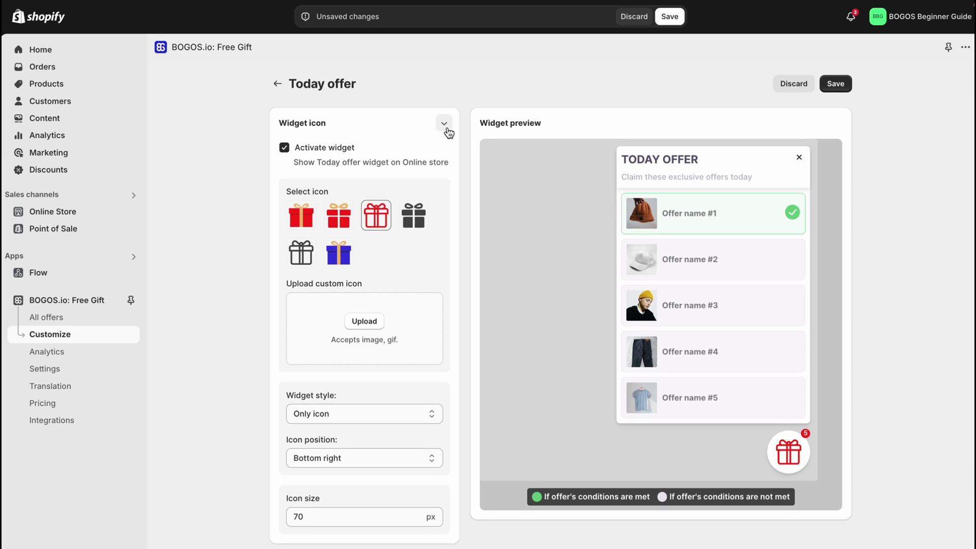
left_click(445, 125)
Step: Append 'FOR YOU' so the header reads TODAY OFFER FOR YOU, and save the widget
left_click(442, 165)
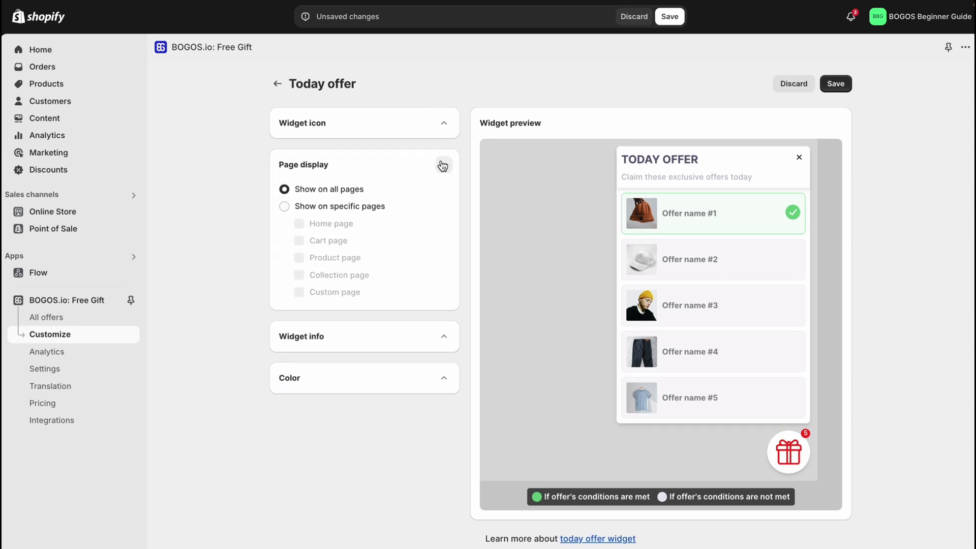
left_click(442, 165)
left_click(442, 207)
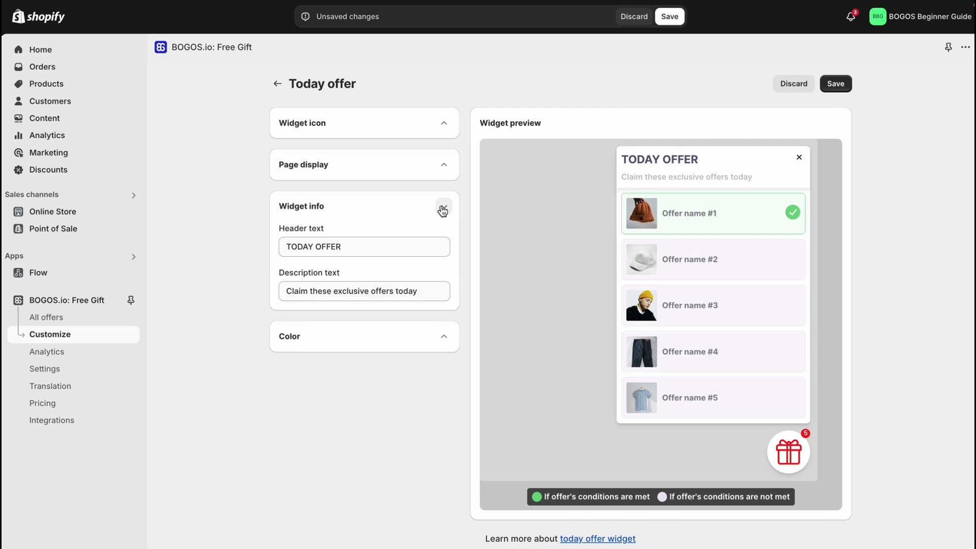
left_click(379, 246)
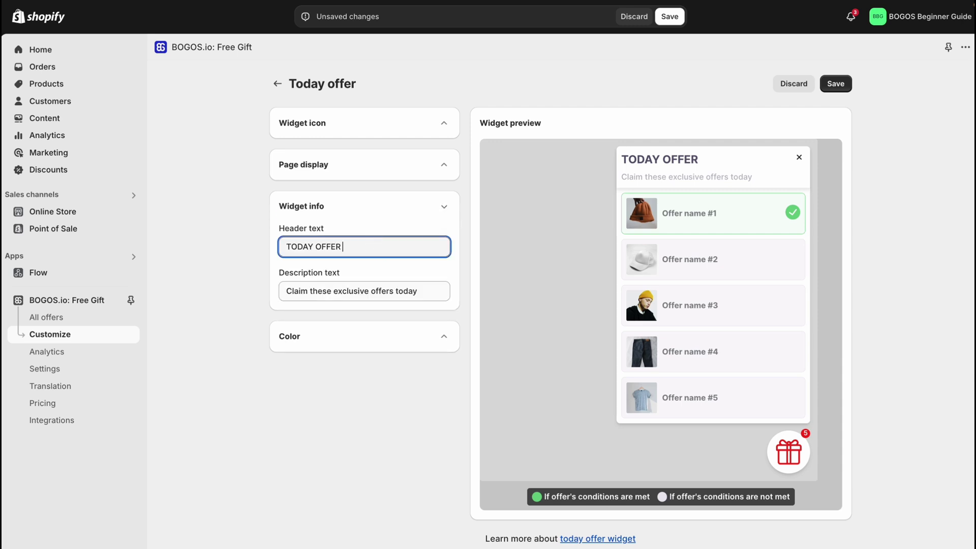
type("FOR YOU")
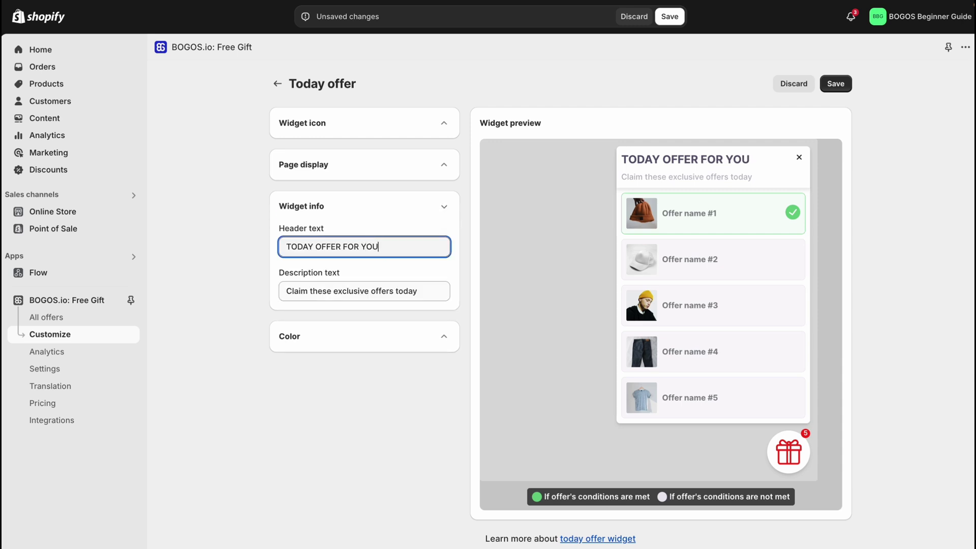
left_click(441, 216)
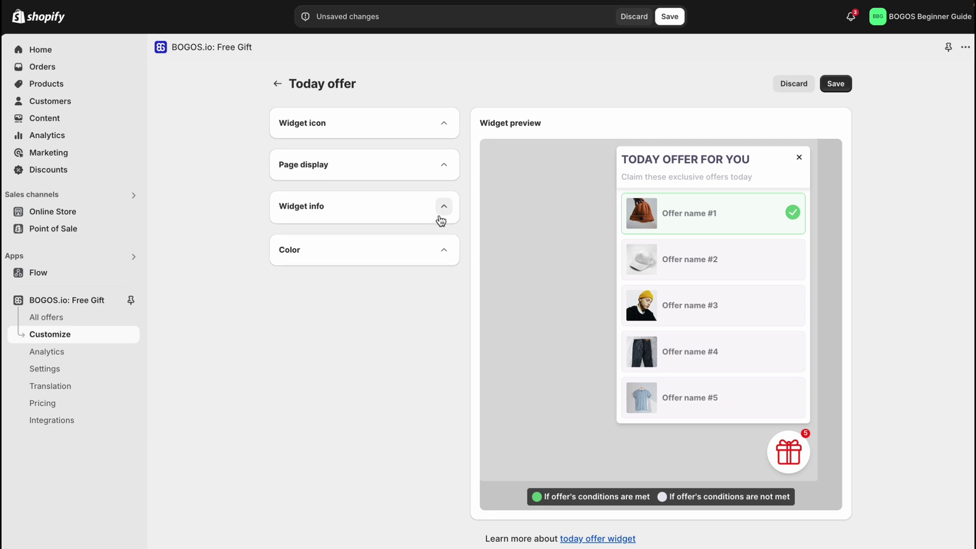
left_click(443, 250)
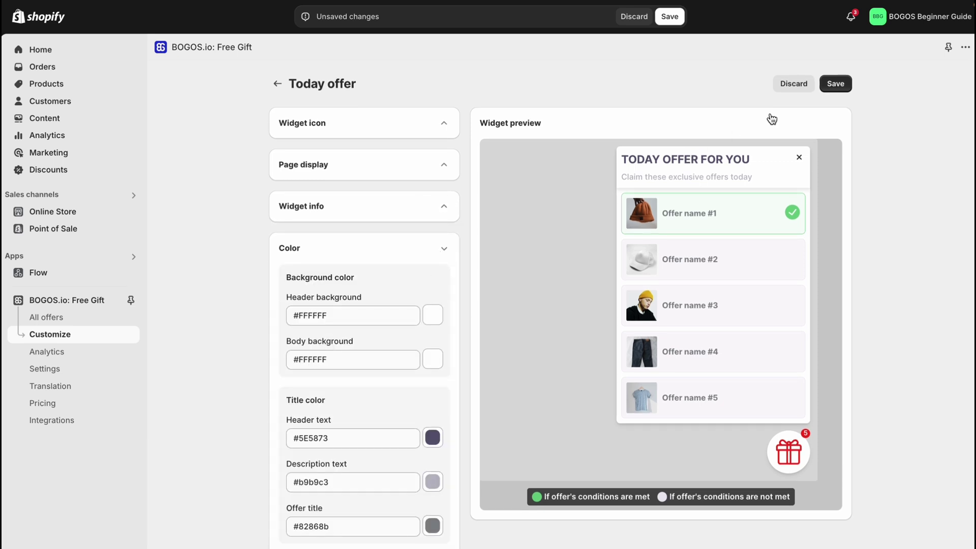
left_click(835, 84)
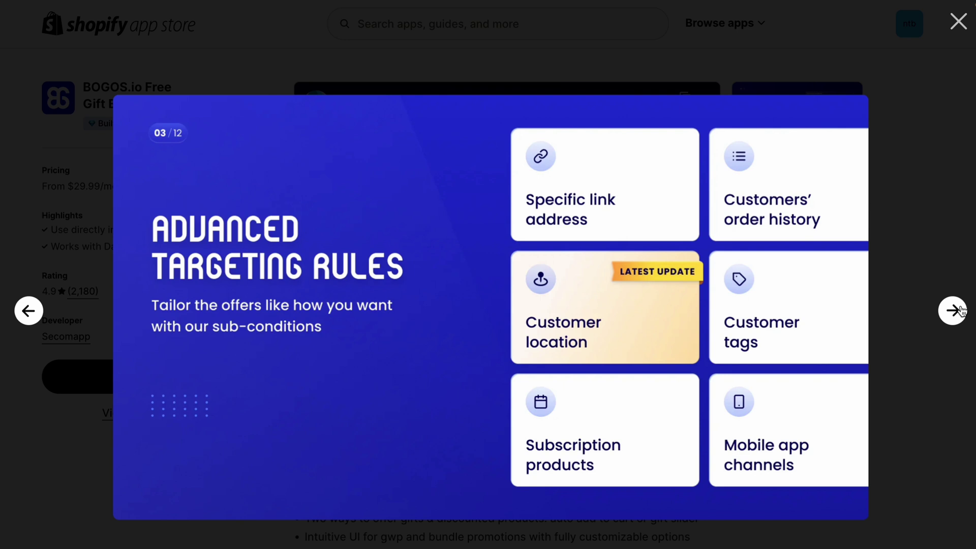
Step: Advance the BOGOS.io screenshots from slide 3 to slide 07/12, Fully customizable promotions
left_click(961, 311)
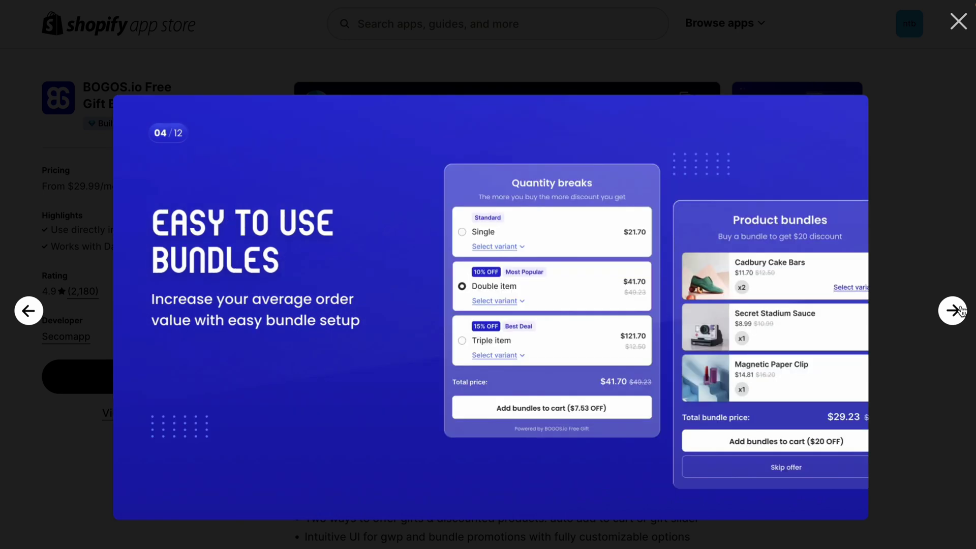
left_click(961, 311)
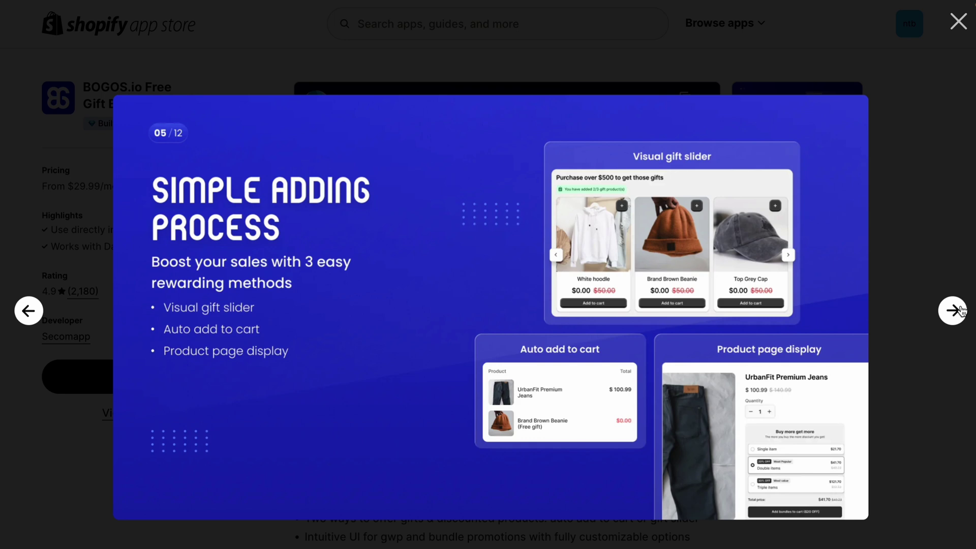
left_click(961, 311)
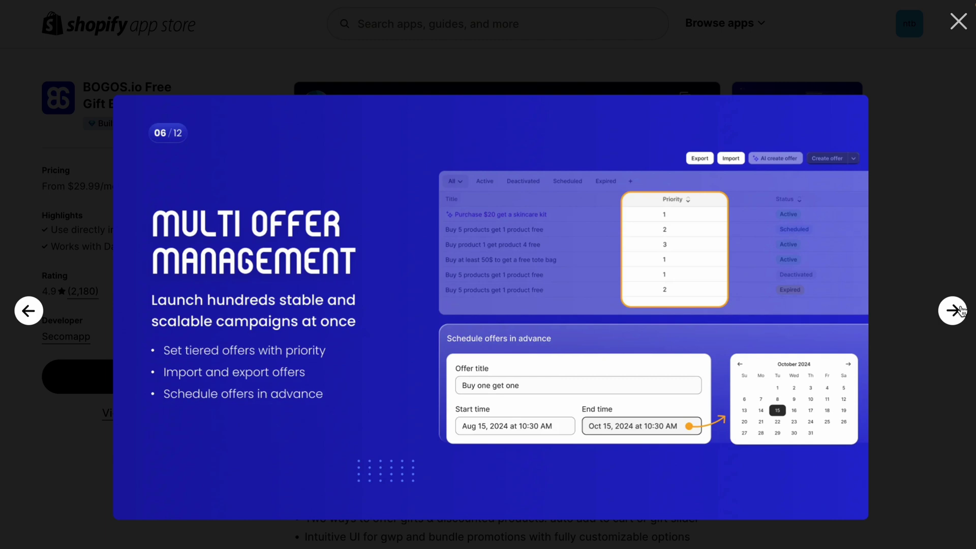
left_click(961, 312)
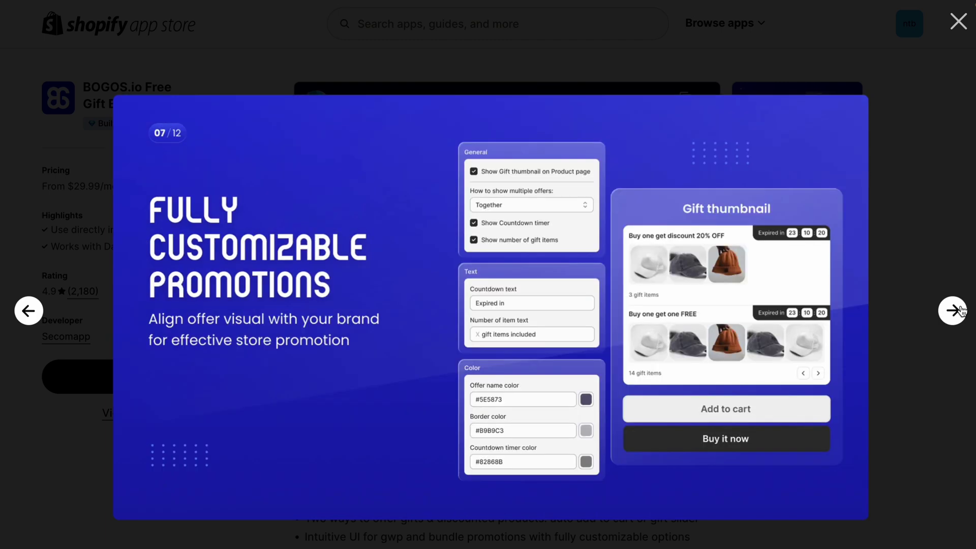